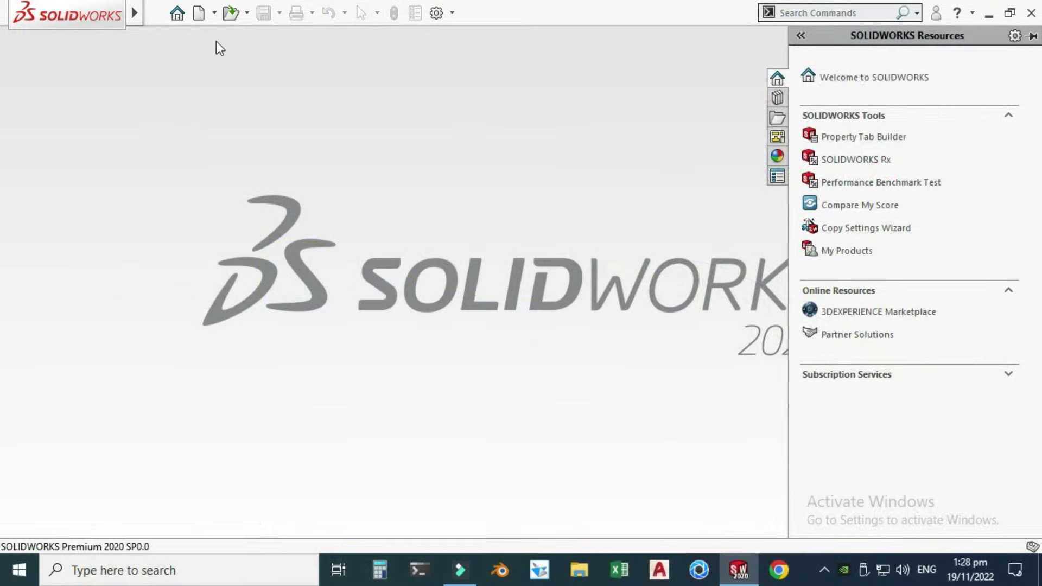
Step: Bring up the New SOLIDWORKS Document dialog listing Part, Assembly and Drawing templates
click(215, 13)
click(222, 30)
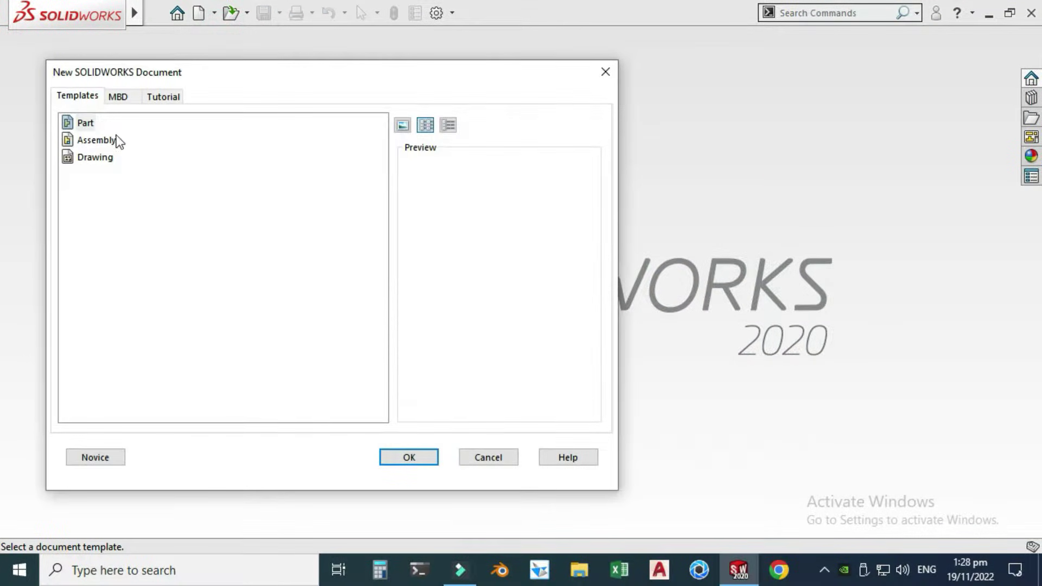
Step: Create a new part from the Part template and apply the Soft Spotlight scene
click(404, 457)
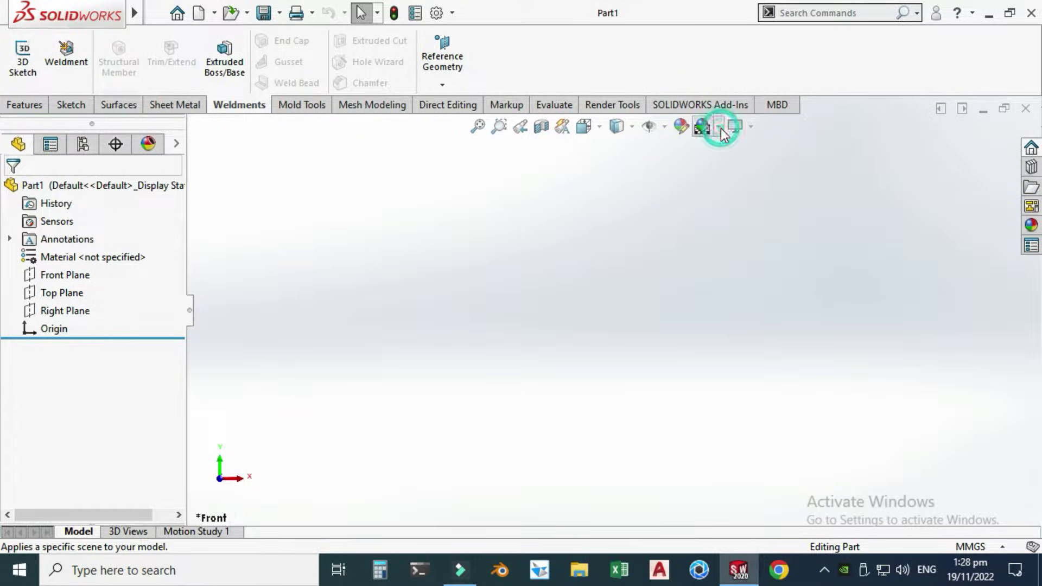
click(720, 128)
click(730, 84)
click(751, 127)
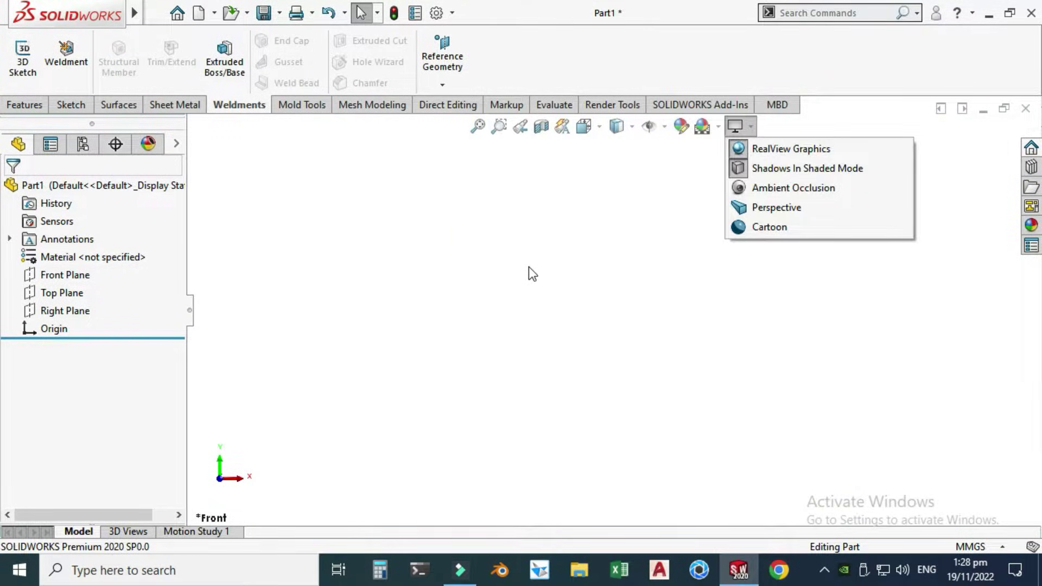
click(544, 280)
Step: Confirm the units stay MMGS millimetres and select the Top Plane
click(970, 546)
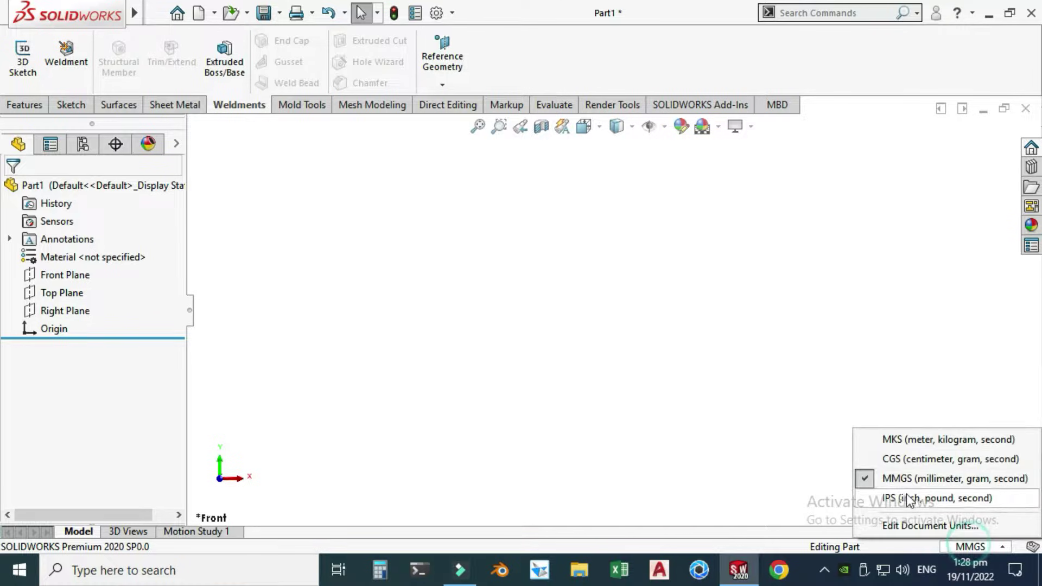
click(821, 369)
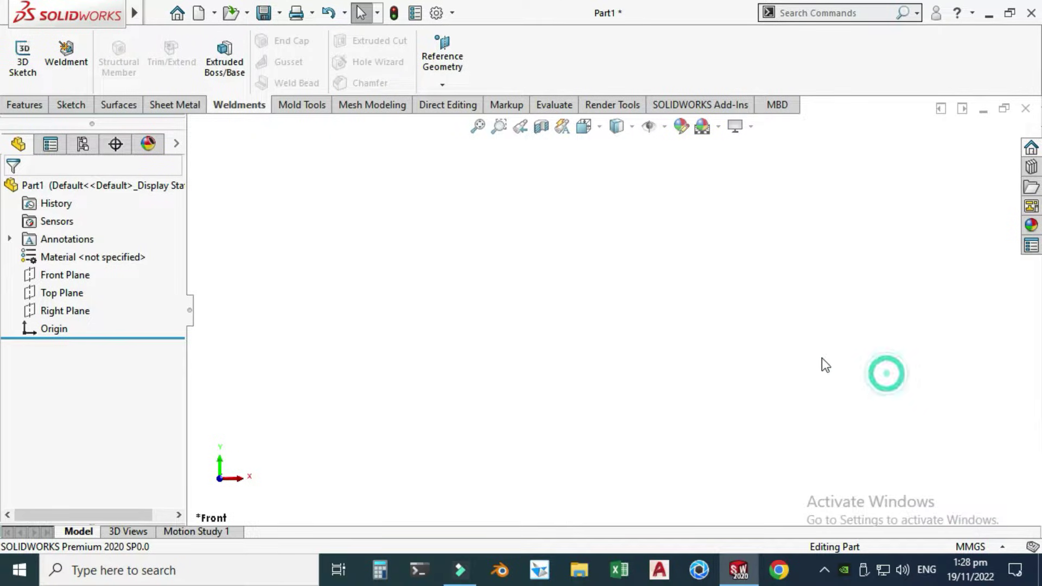
click(67, 294)
Step: Draw a full ellipse centred on the origin in a new sketch on the Top Plane
click(84, 269)
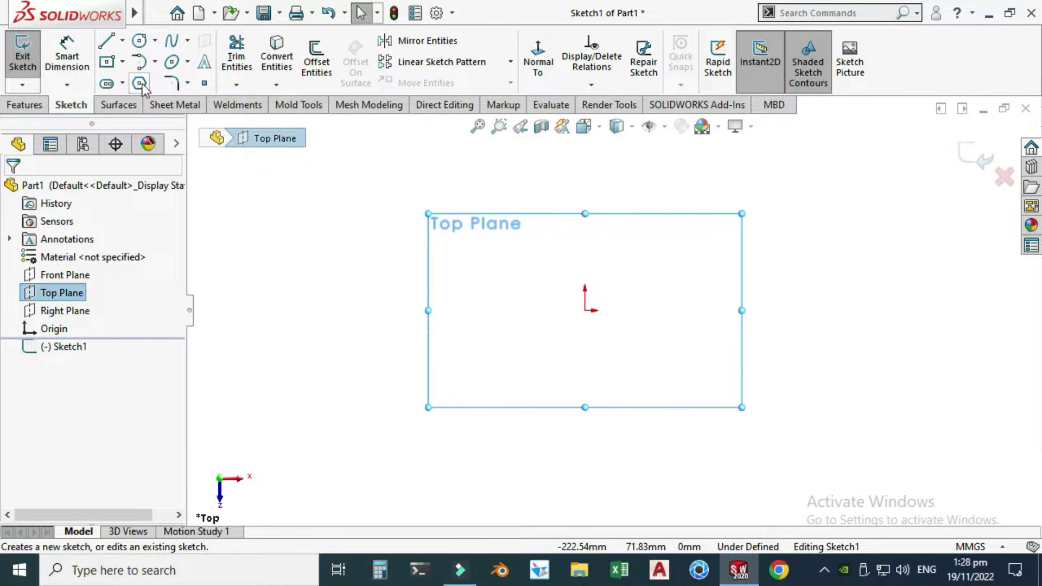
click(187, 62)
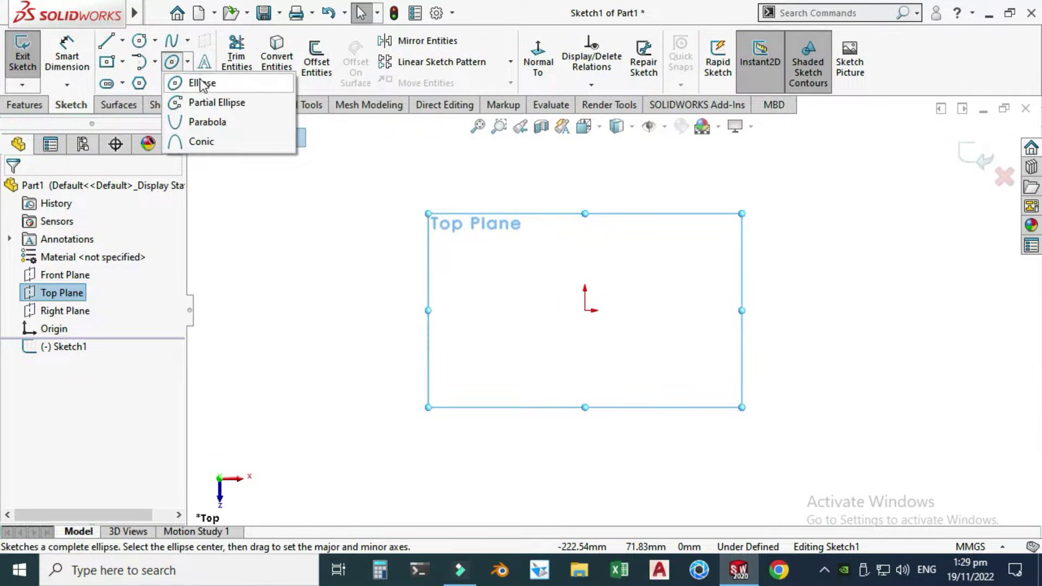
click(199, 80)
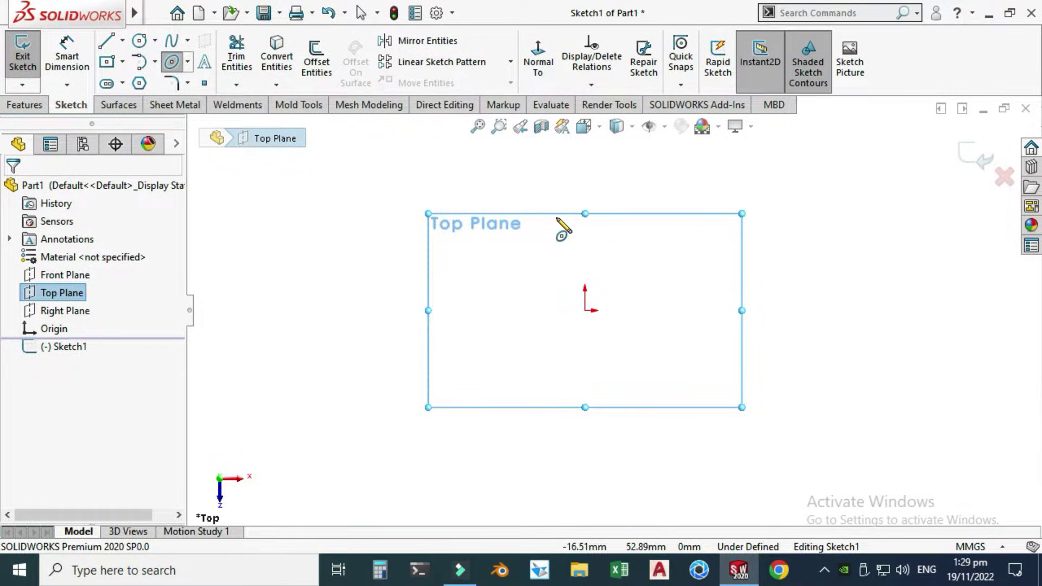
click(585, 310)
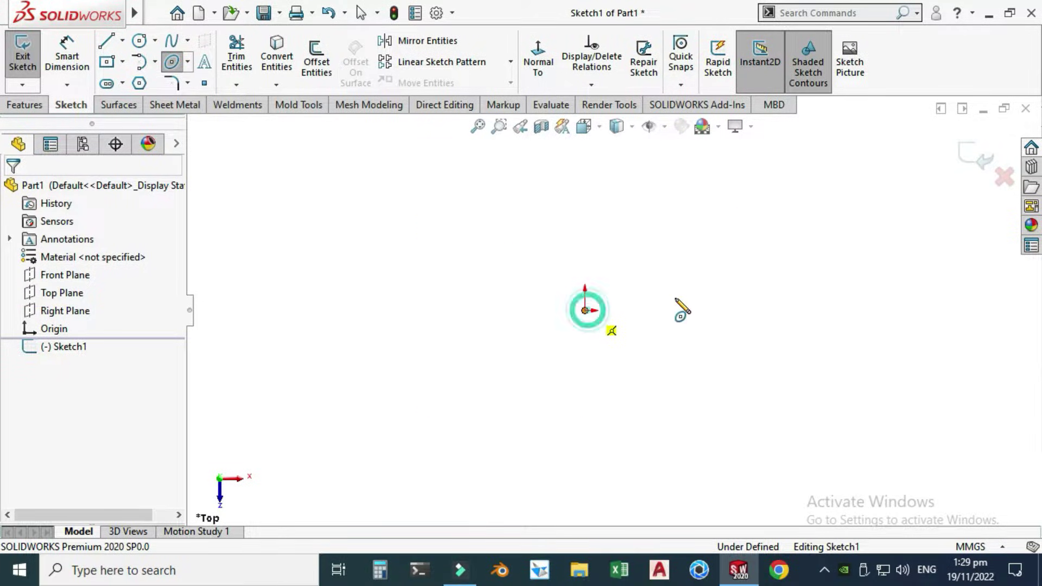
click(717, 310)
click(627, 386)
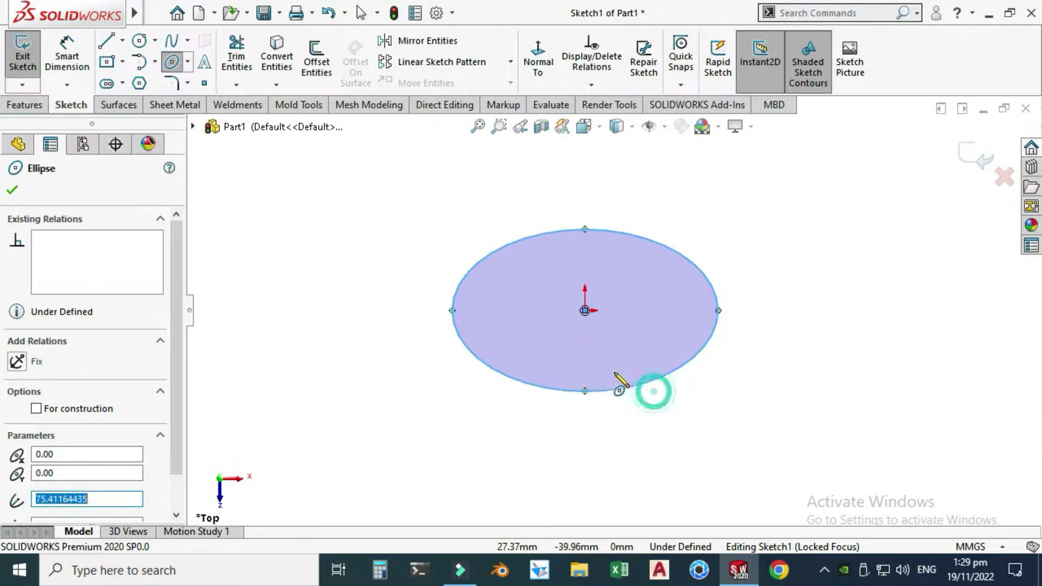
key(Escape)
Step: Dimension the ellipse's width between its left and right vertices as 500 mm
key(d)
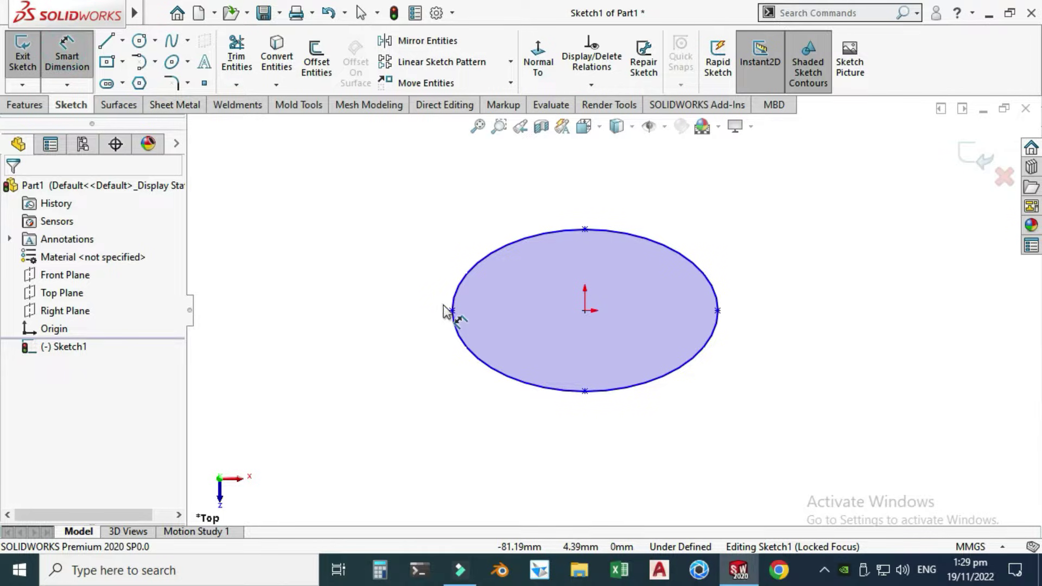
click(452, 311)
key(Escape)
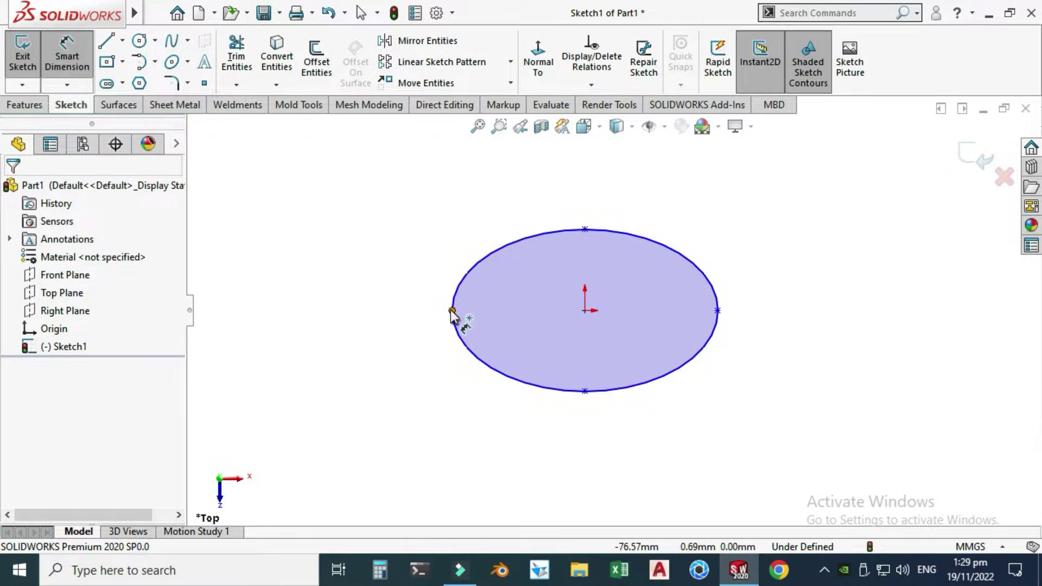
click(452, 311)
click(717, 309)
click(652, 452)
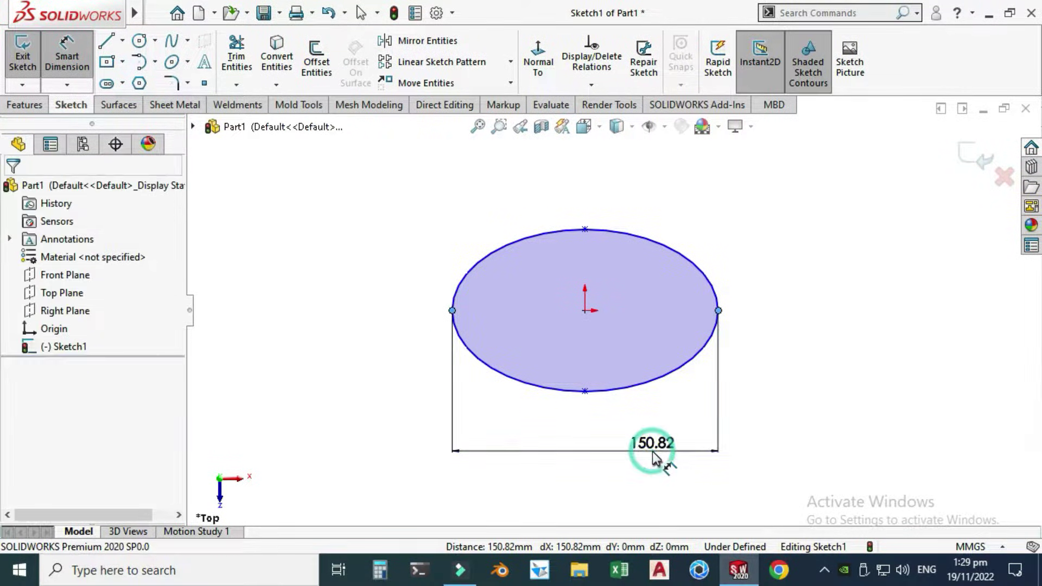
text(4)
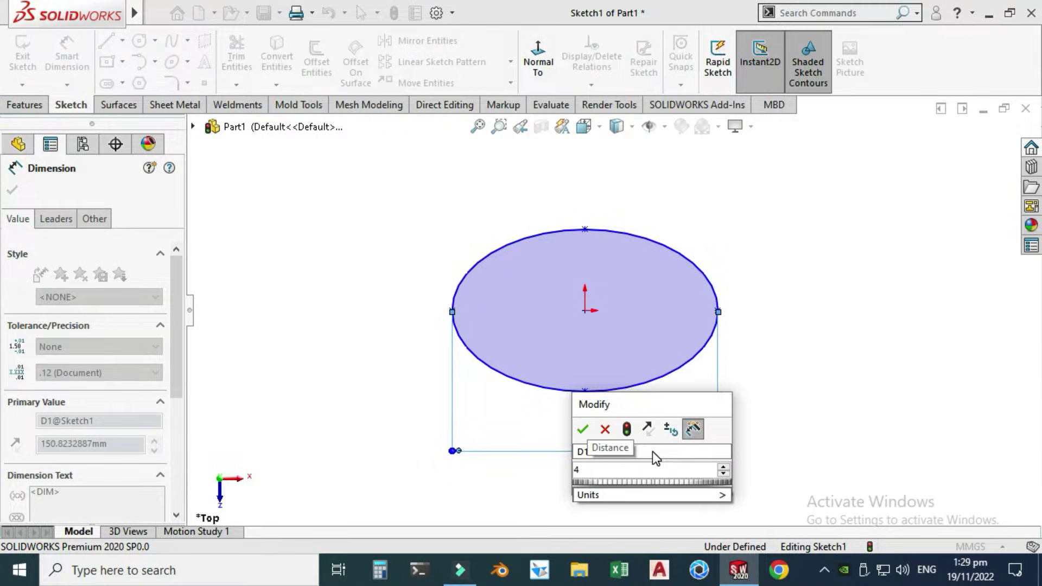
key(BackSpace)
text(500)
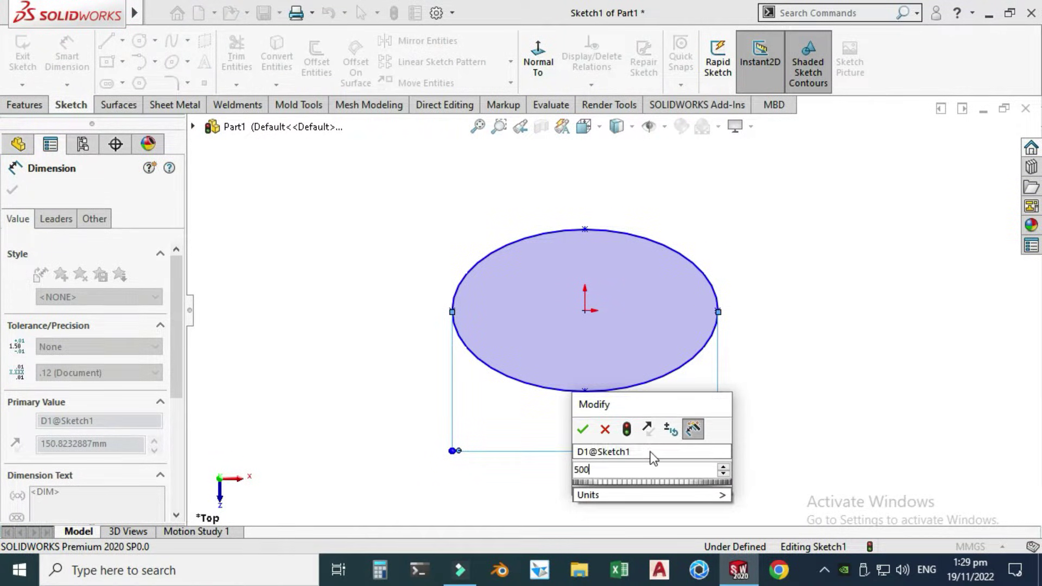
key(Return)
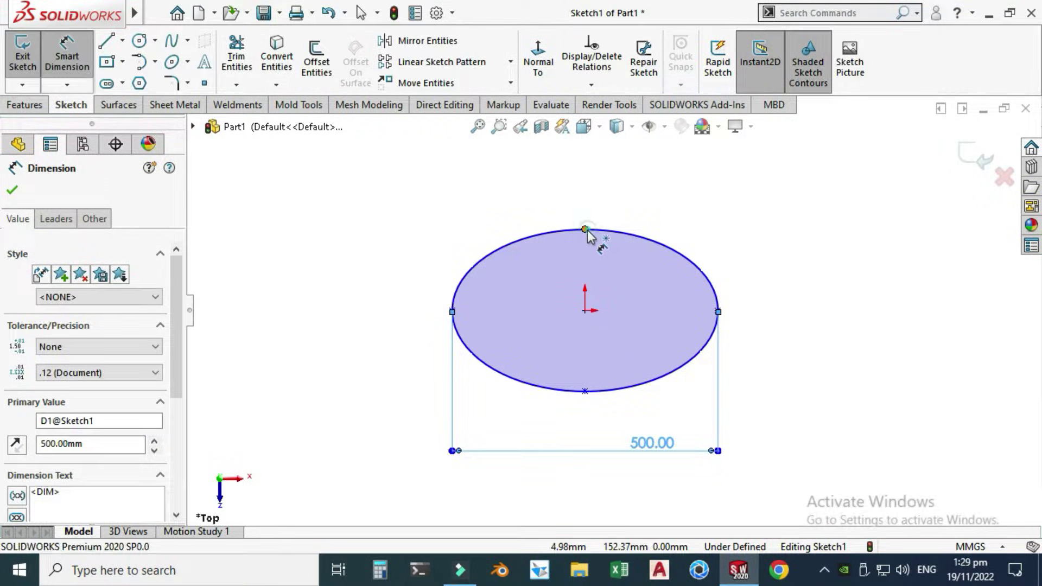
Step: Dimension the ellipse's height between its top and bottom vertices as 380 mm
click(585, 229)
click(584, 390)
click(841, 314)
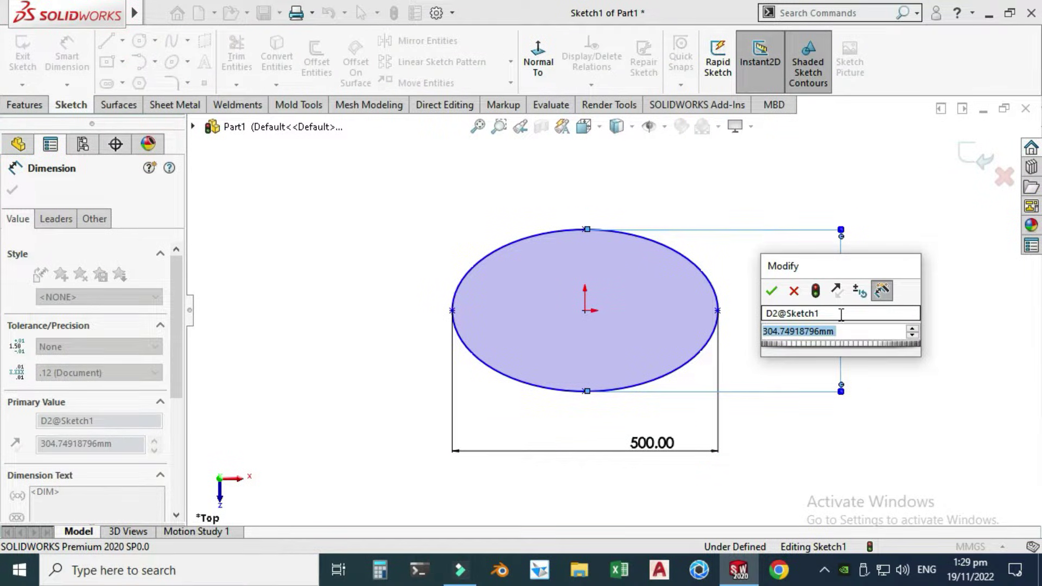
text(d)
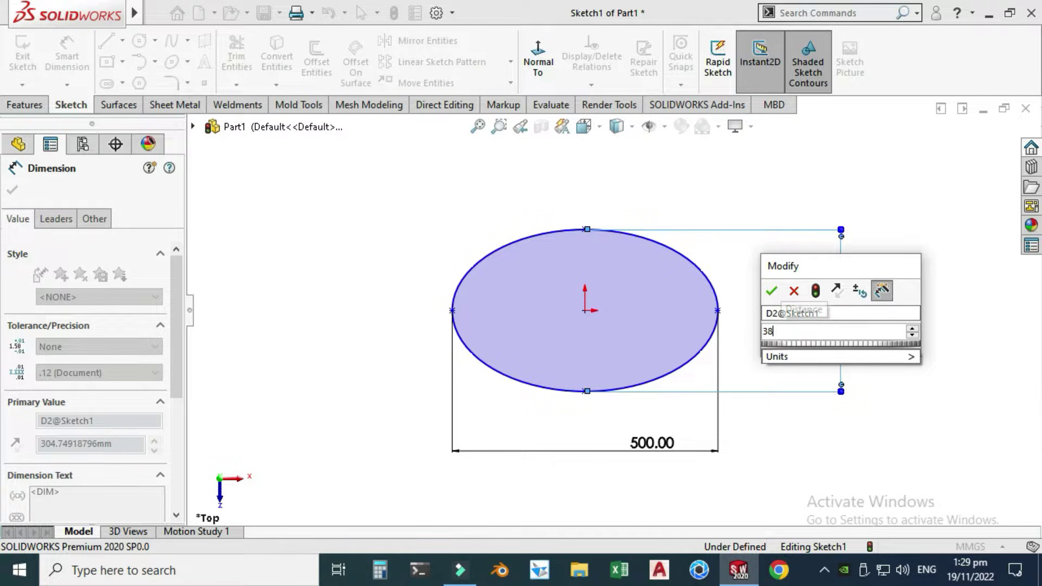
key(Escape)
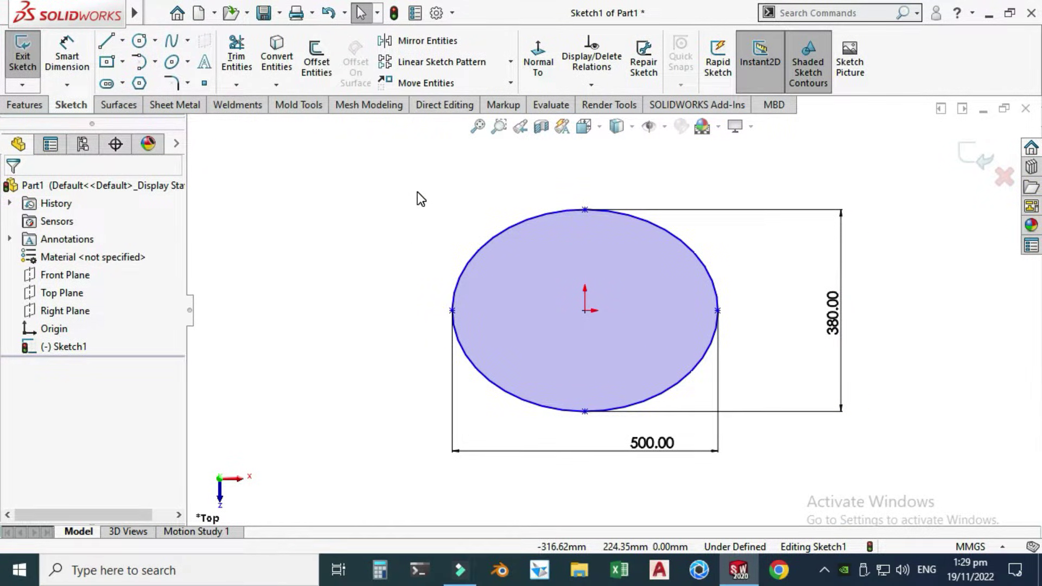
Step: Make the ellipse's top and bottom points vertical to fully define Sketch1
click(585, 210)
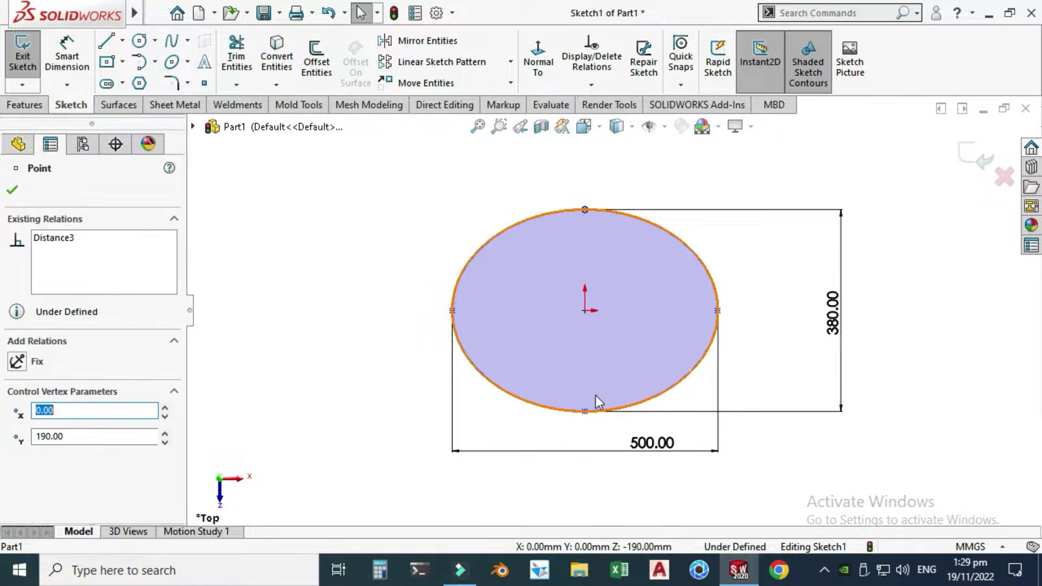
ctrl+click(585, 412)
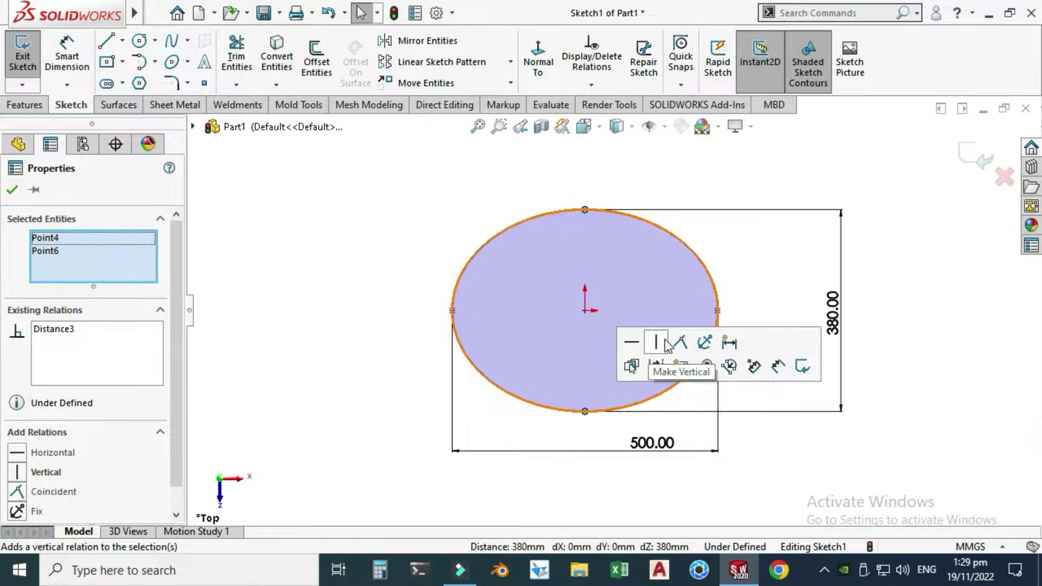
click(657, 342)
click(374, 264)
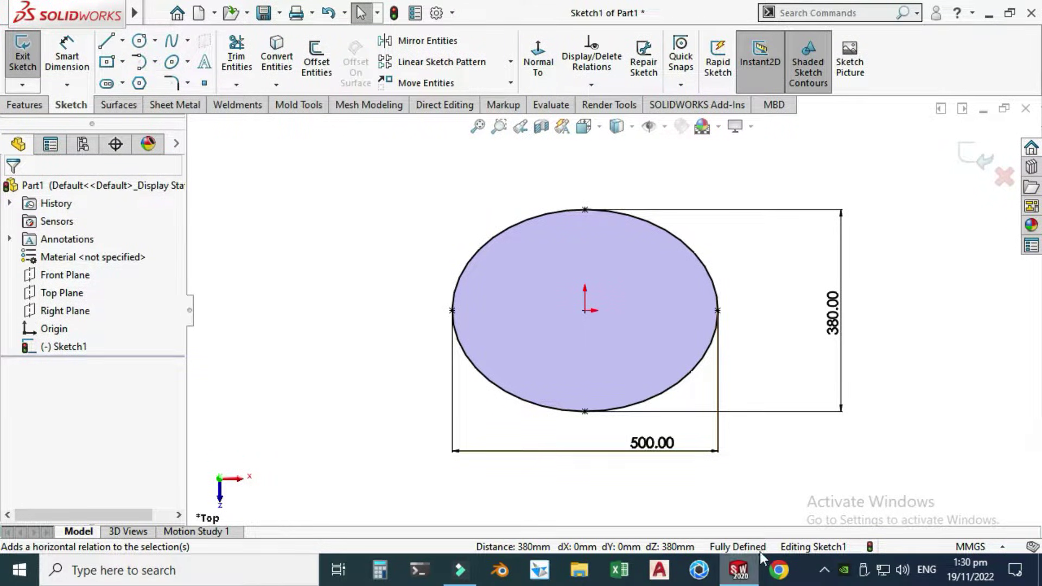
Step: Exit Sketch1 and orbit the view to see the ellipse at an angle
click(971, 152)
click(839, 293)
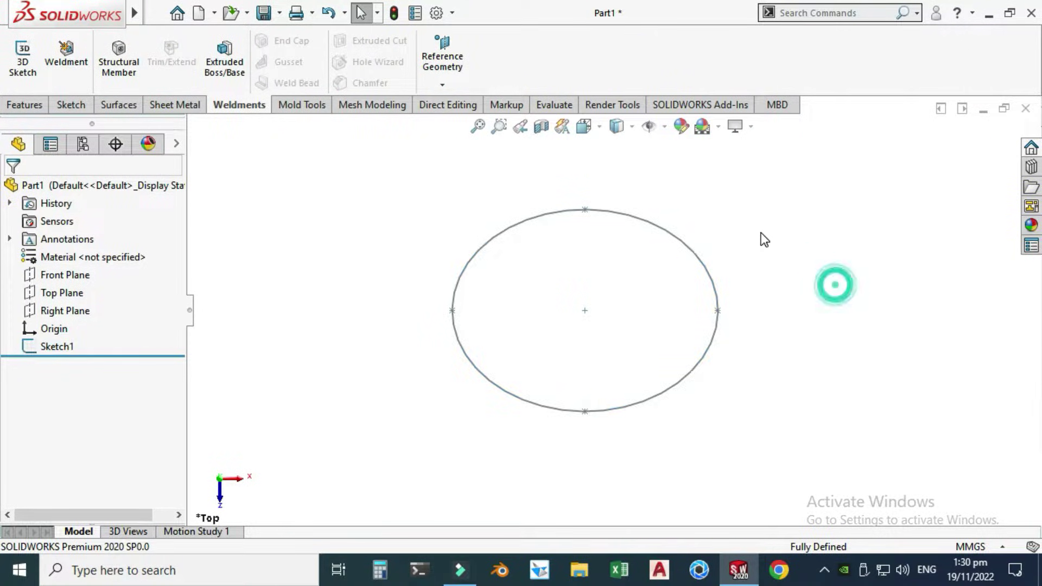
right_click(760, 235)
click(792, 302)
drag(728, 356, 738, 209)
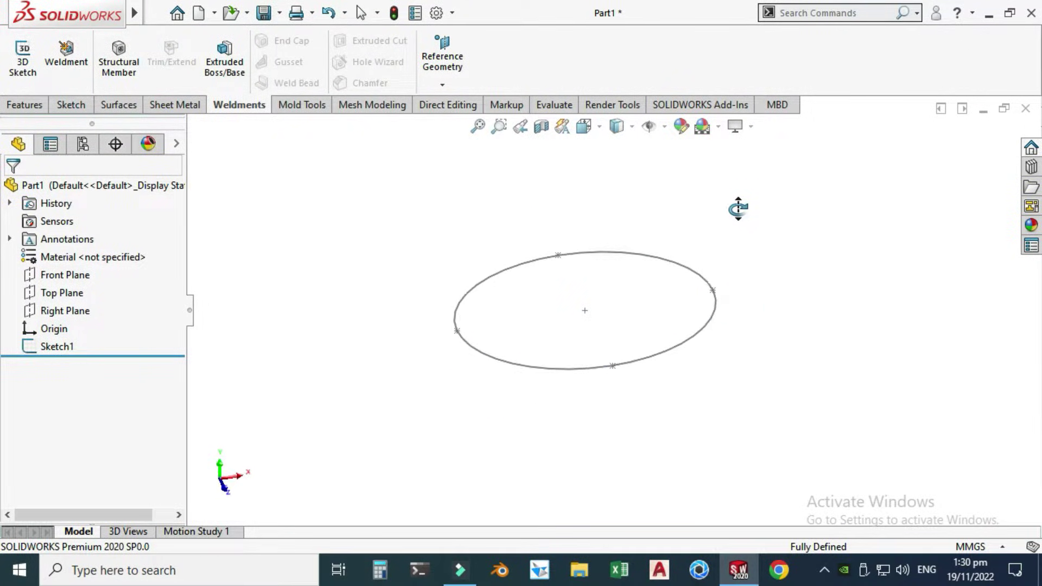
Step: Start a Front Plane sketch viewed Normal To, with a vertical centerline at the ellipse's left end
click(51, 274)
click(57, 246)
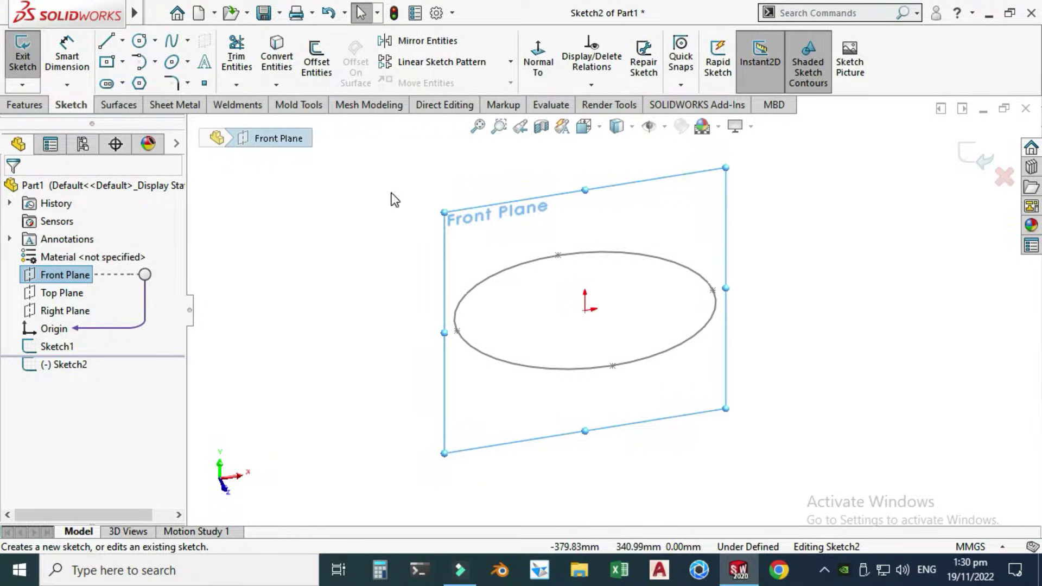
key(ctrl+8)
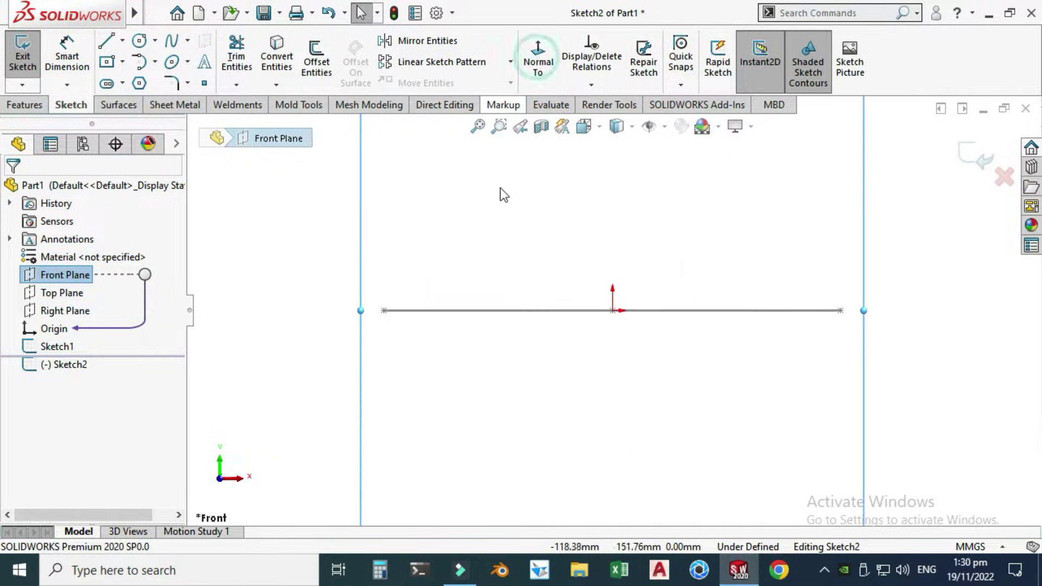
click(122, 41)
click(154, 81)
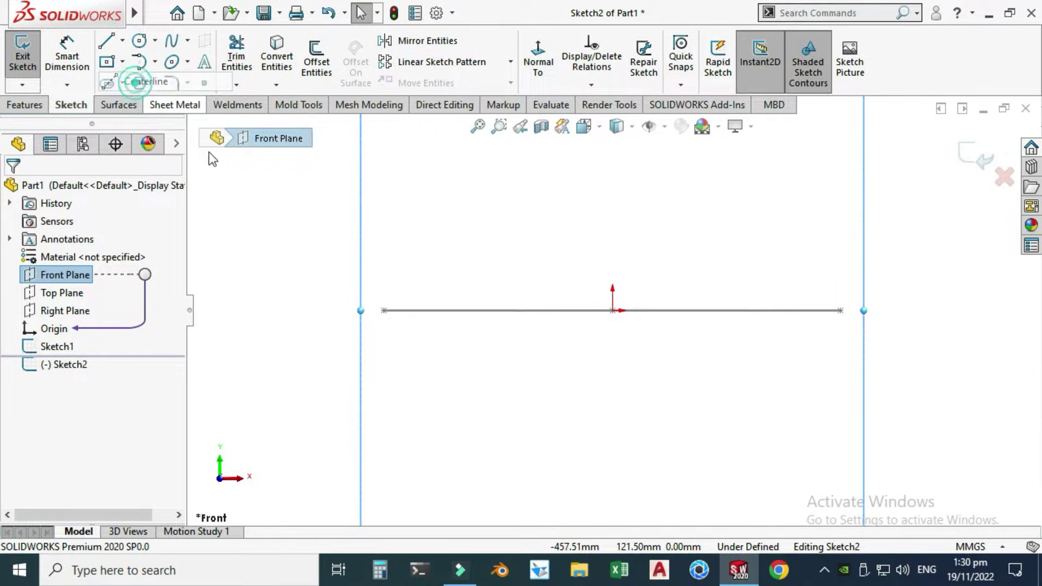
click(372, 299)
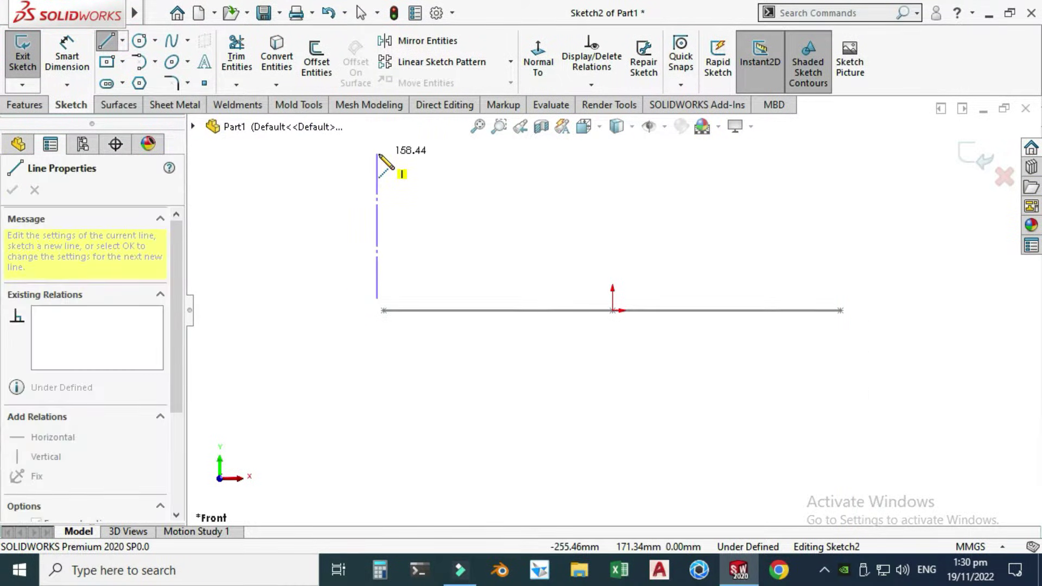
click(372, 151)
scroll(612, 306, up, 2)
key(Escape)
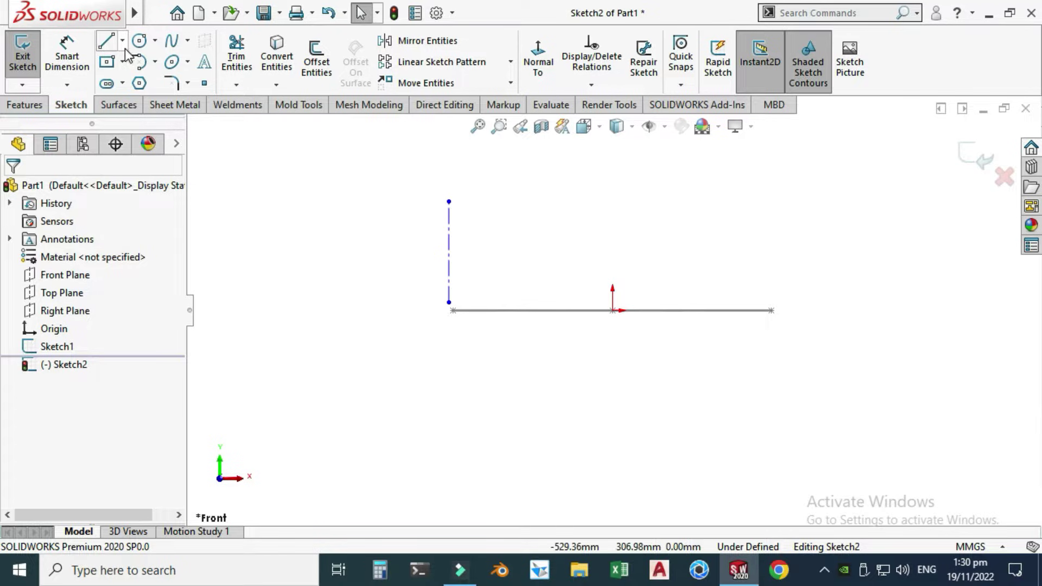
Step: Draw a second vertical centerline at the ellipse's right end and make both equal
click(122, 42)
click(140, 81)
click(778, 286)
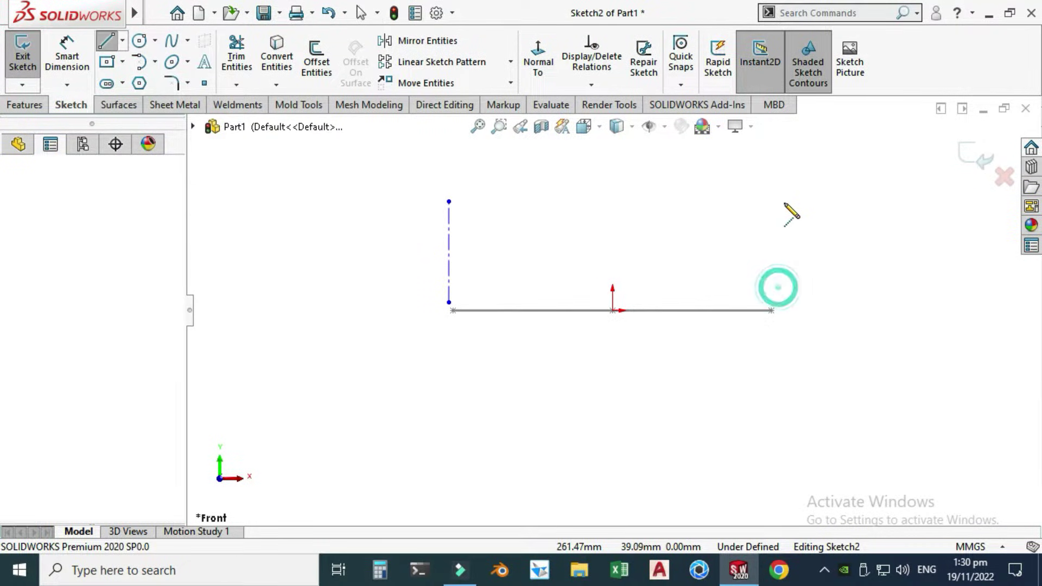
click(780, 182)
key(Escape)
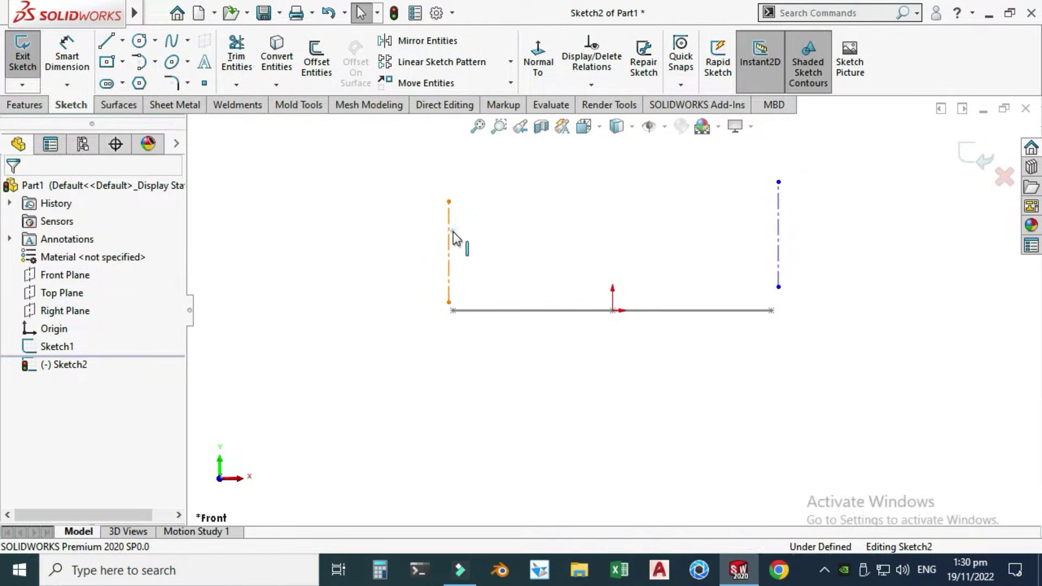
click(454, 239)
ctrl+click(776, 264)
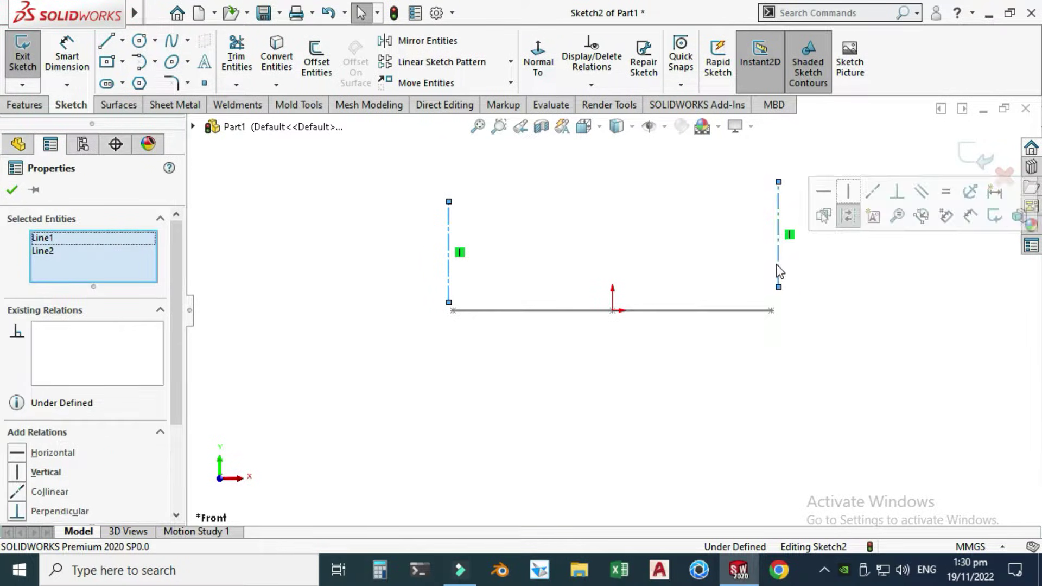
click(947, 193)
Step: Make both centerlines' bottom endpoints coincident with the ellipse's end points
click(686, 225)
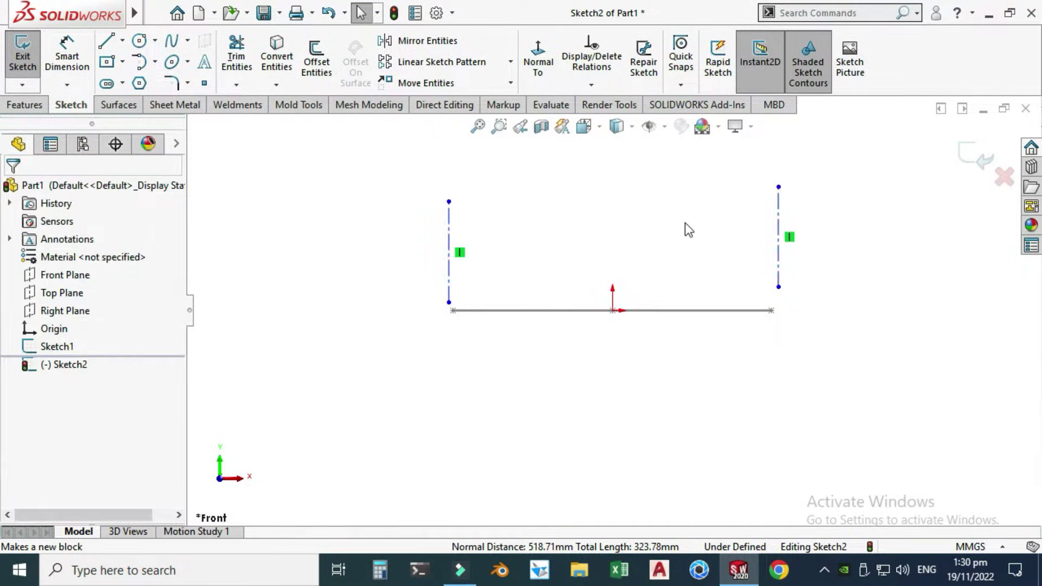
right_click(673, 194)
mouse_move(749, 220)
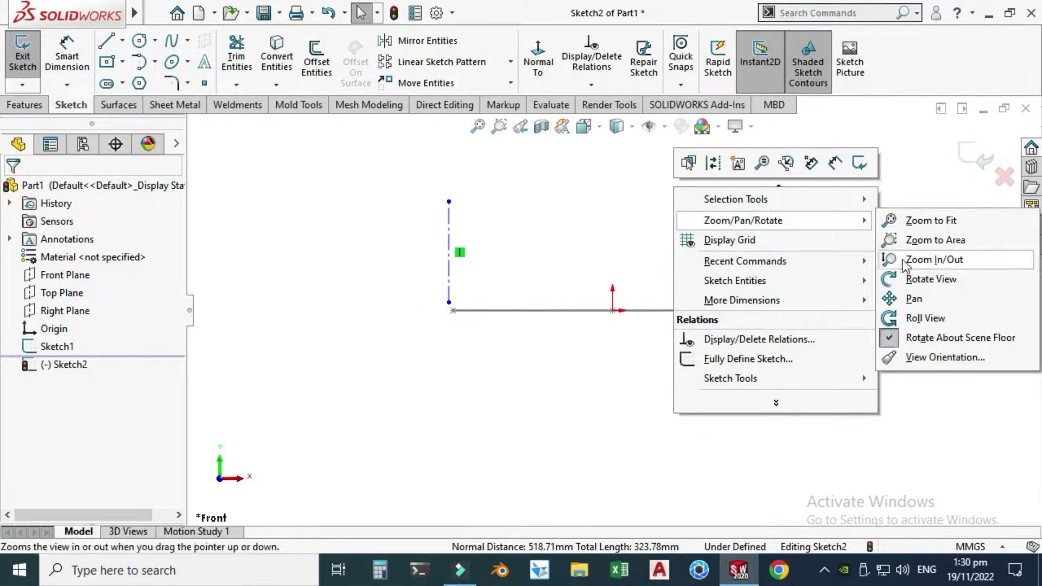
click(911, 279)
drag(766, 264, 701, 321)
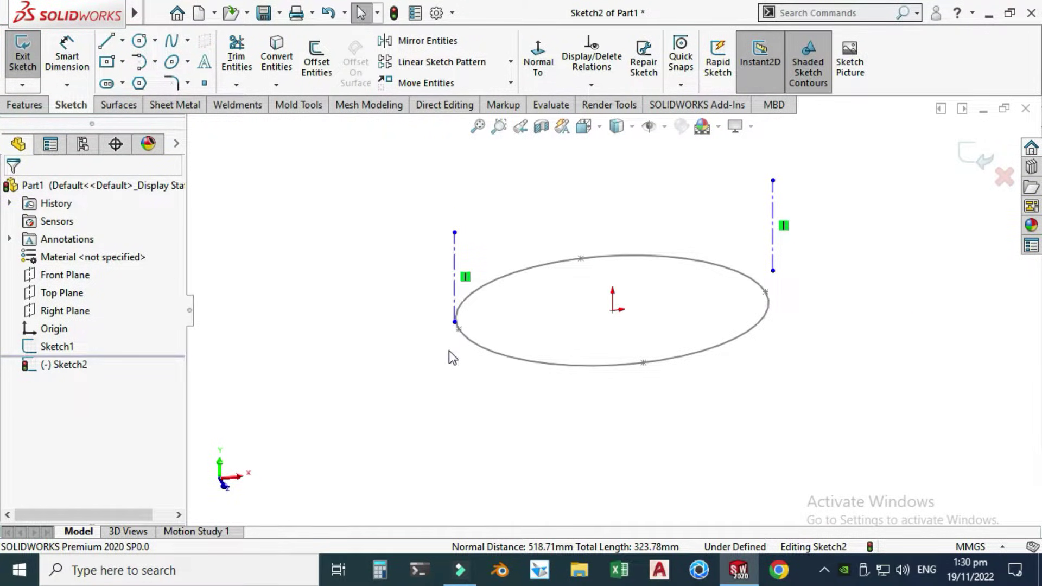
click(455, 322)
ctrl+click(459, 329)
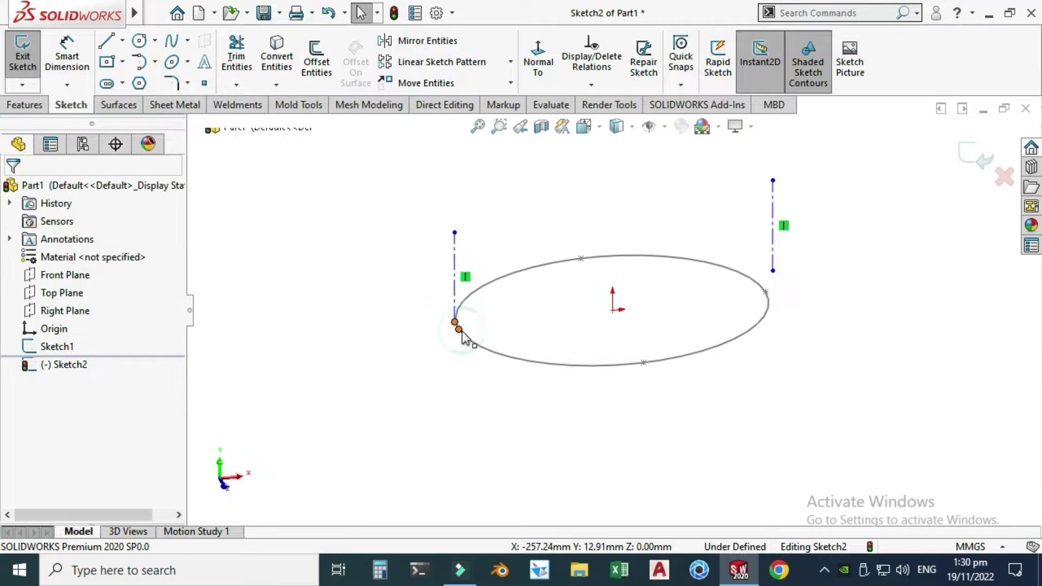
click(558, 257)
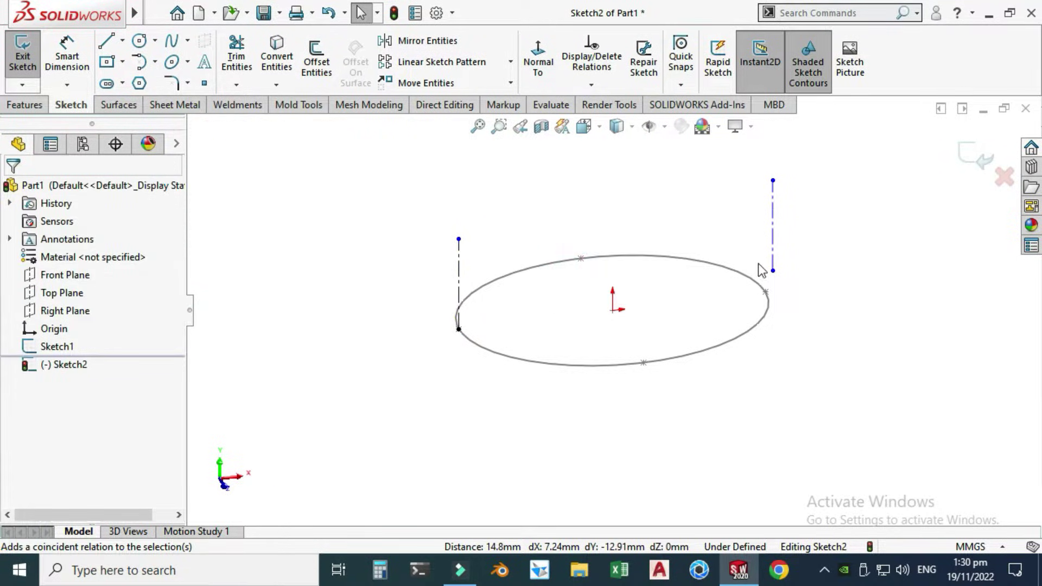
click(772, 271)
ctrl+click(765, 291)
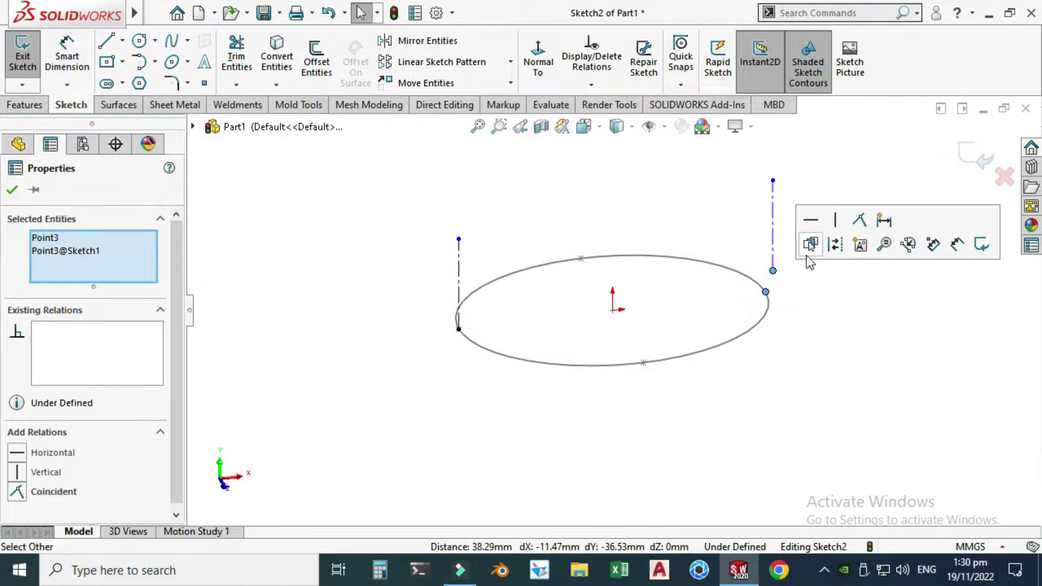
click(858, 223)
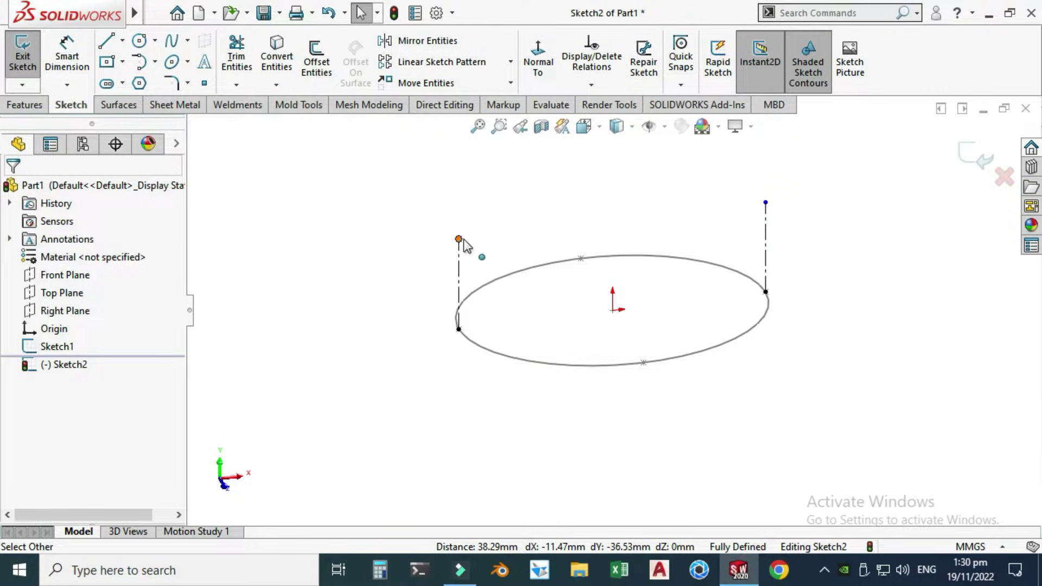
mouse_move(462, 240)
mouse_down()
mouse_move(461, 253)
mouse_move(459, 221)
mouse_up()
click(358, 235)
Step: Dimension the left centerline to 270 mm and orbit to a tilted 3D view
click(67, 59)
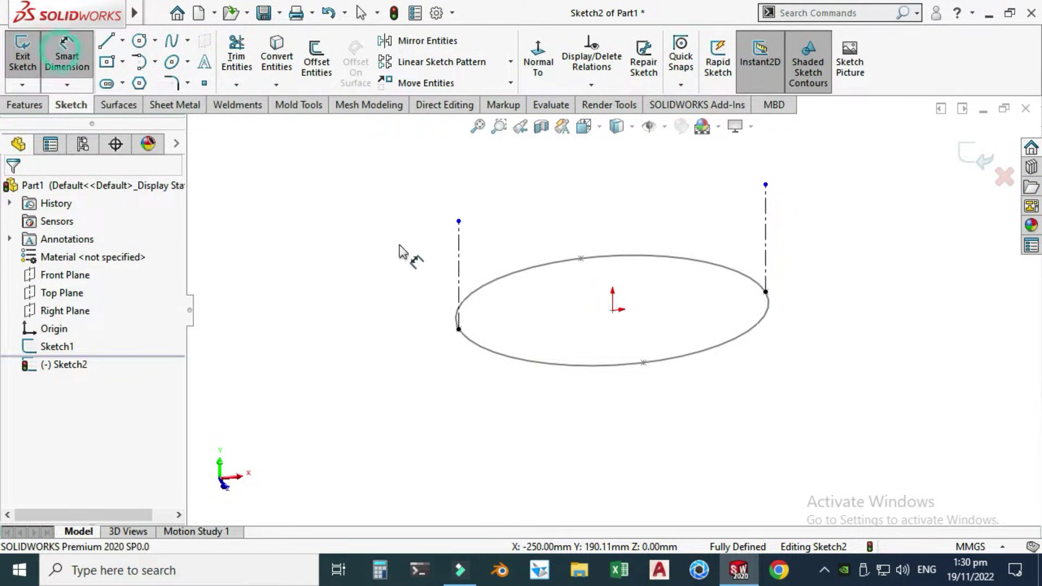
click(459, 252)
click(392, 269)
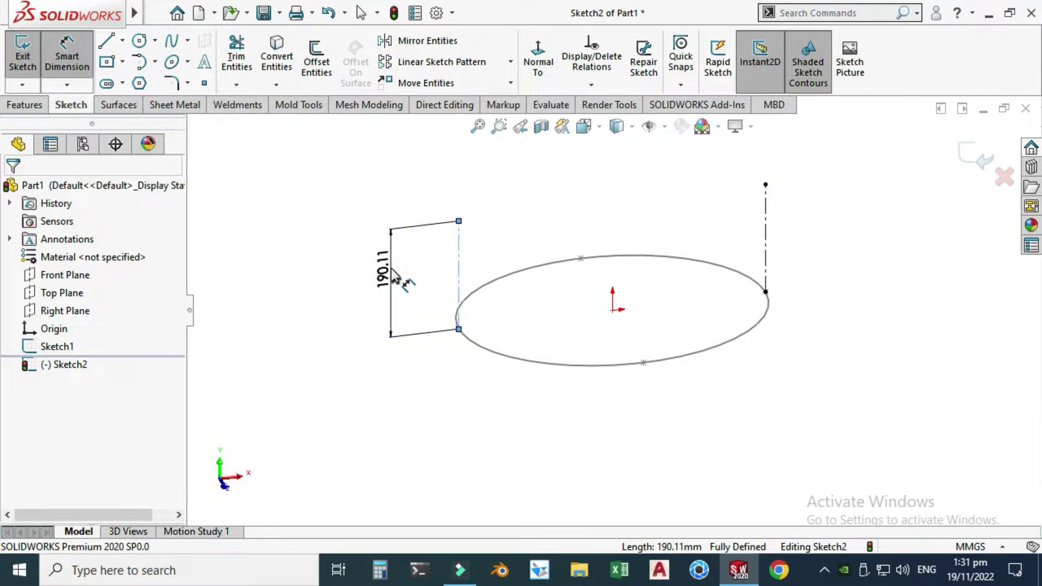
text(27)
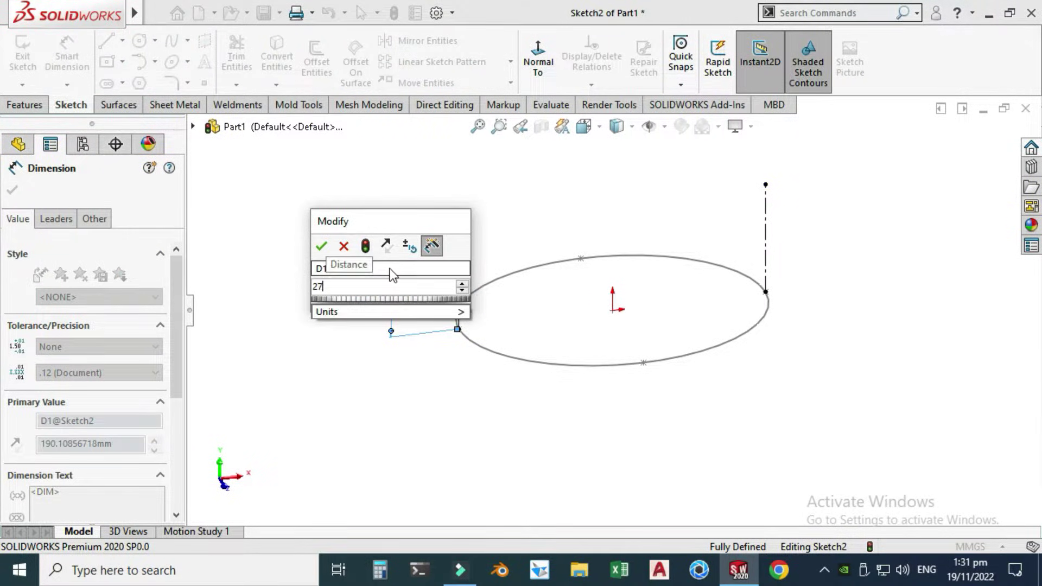
text(0)
key(Return)
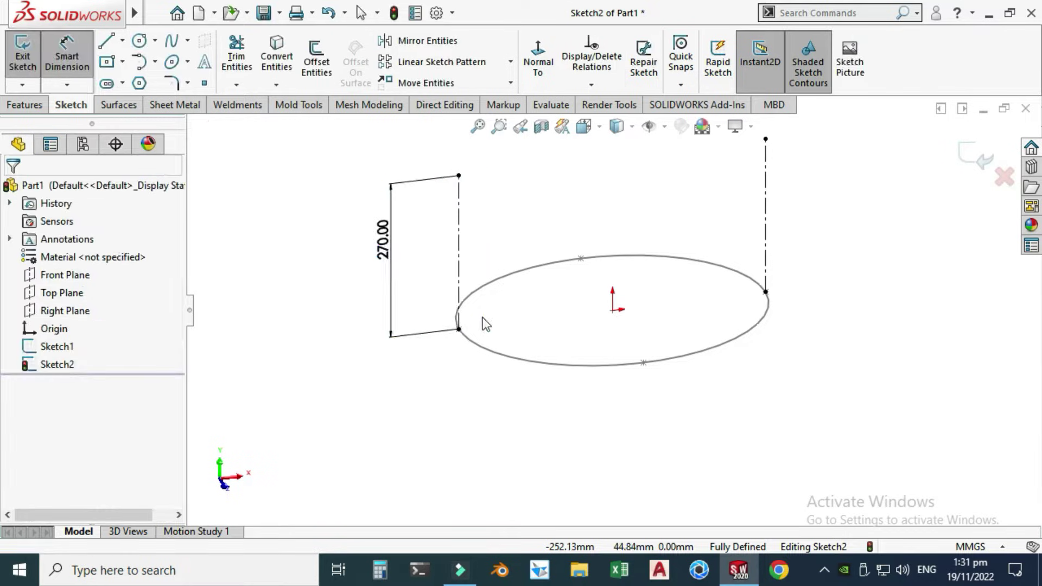
key(Escape)
right_click(615, 216)
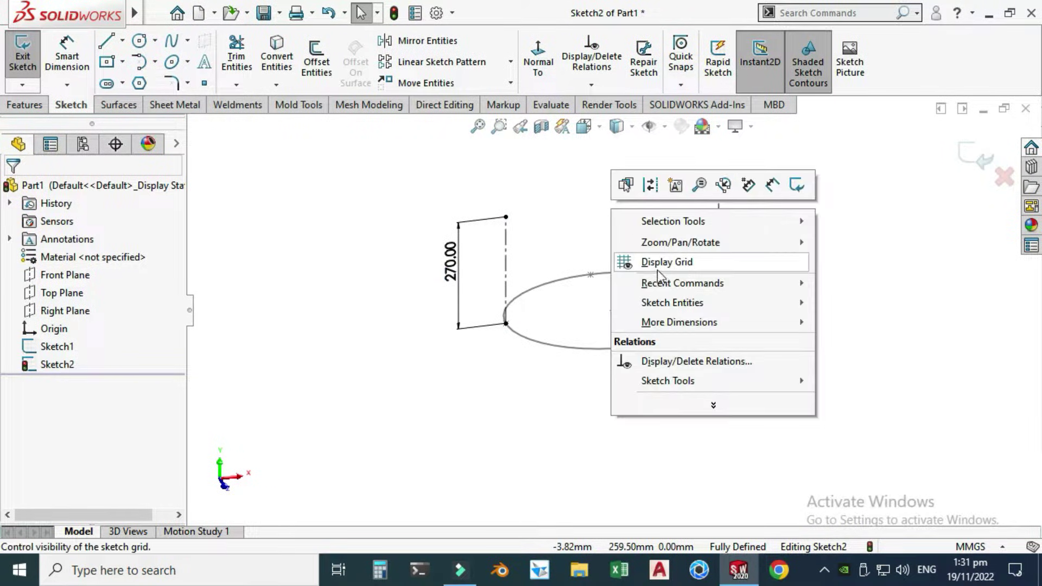
mouse_move(726, 242)
click(863, 302)
mouse_move(787, 285)
mouse_down()
mouse_move(746, 270)
mouse_move(767, 293)
mouse_move(735, 276)
mouse_move(642, 182)
mouse_move(624, 223)
mouse_move(666, 230)
mouse_move(586, 260)
mouse_up()
scroll(654, 243, down, 3)
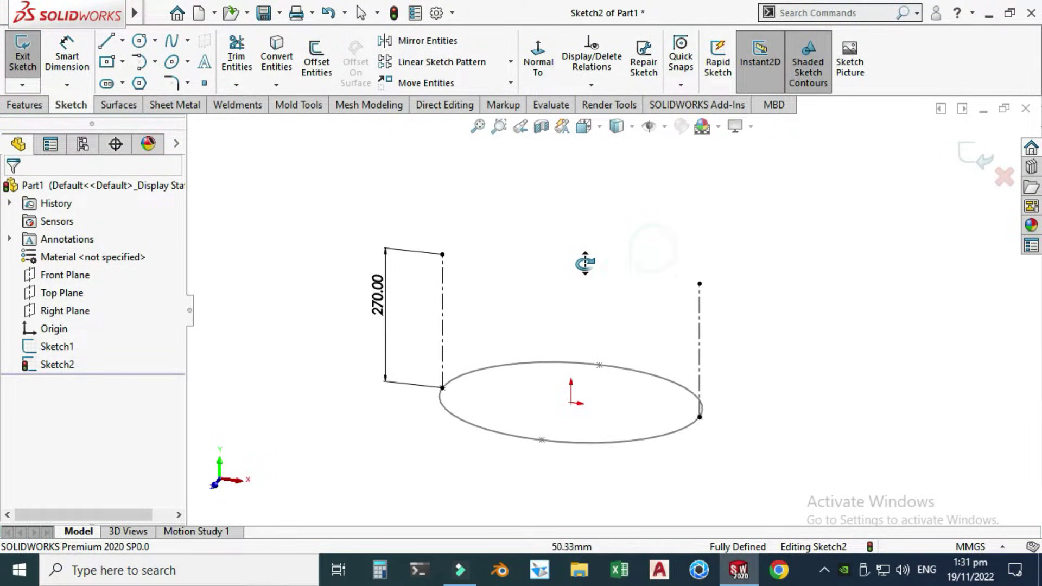
Step: Draw a style spline from the left centerline top through the origin to the right centerline top
key(Escape)
click(189, 40)
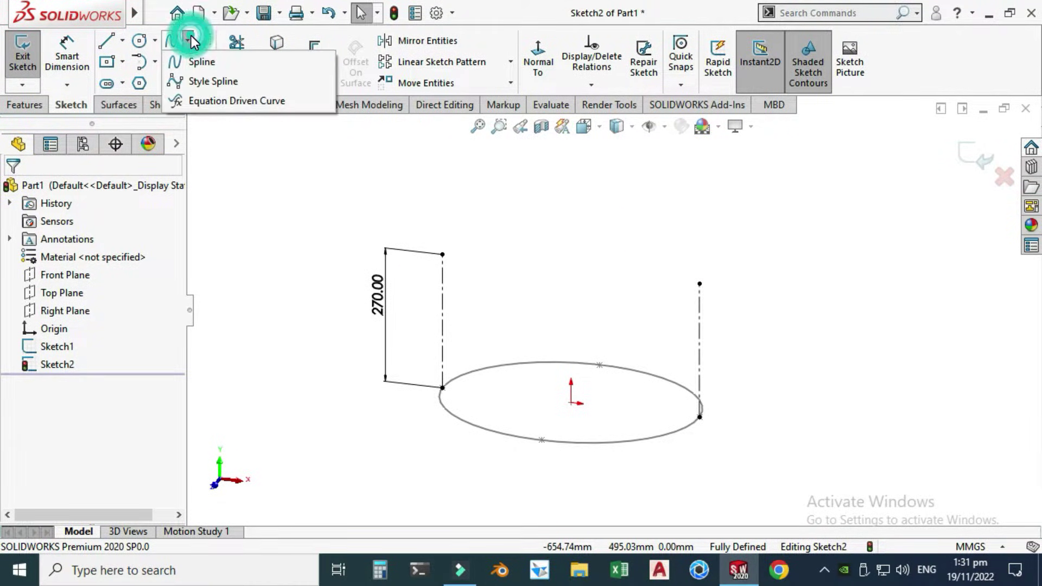
click(210, 82)
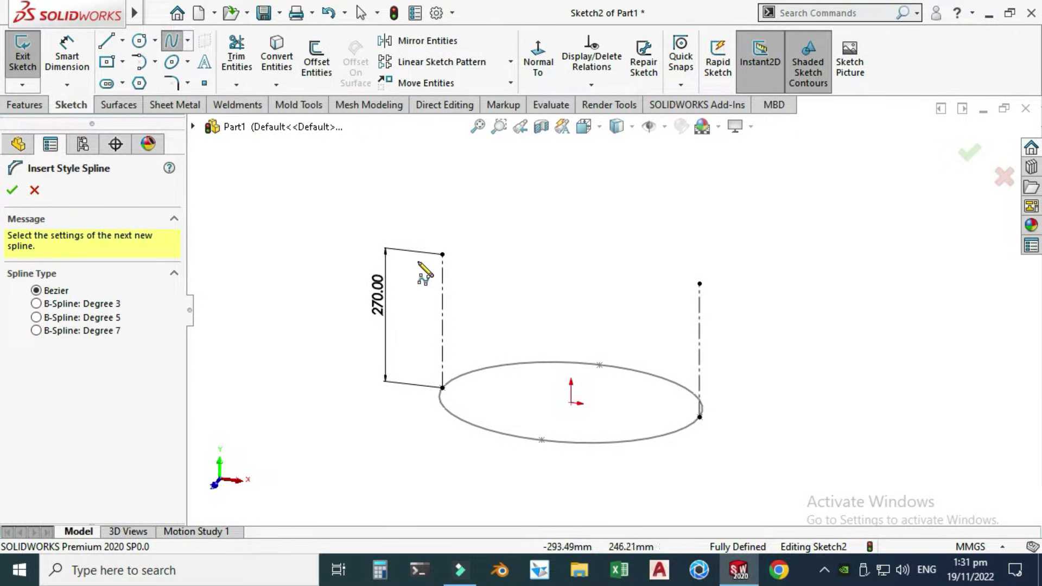
click(443, 254)
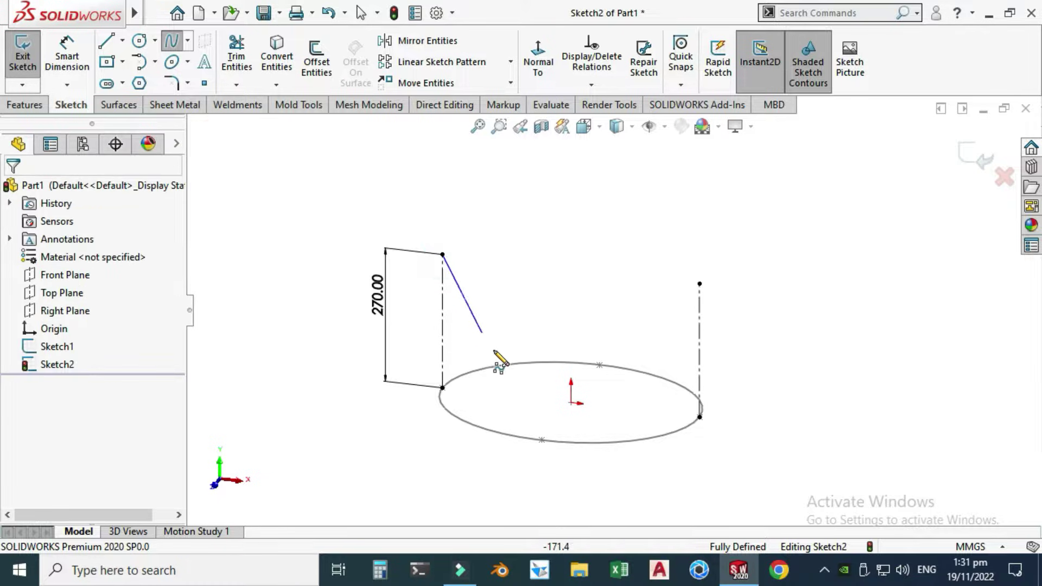
click(571, 402)
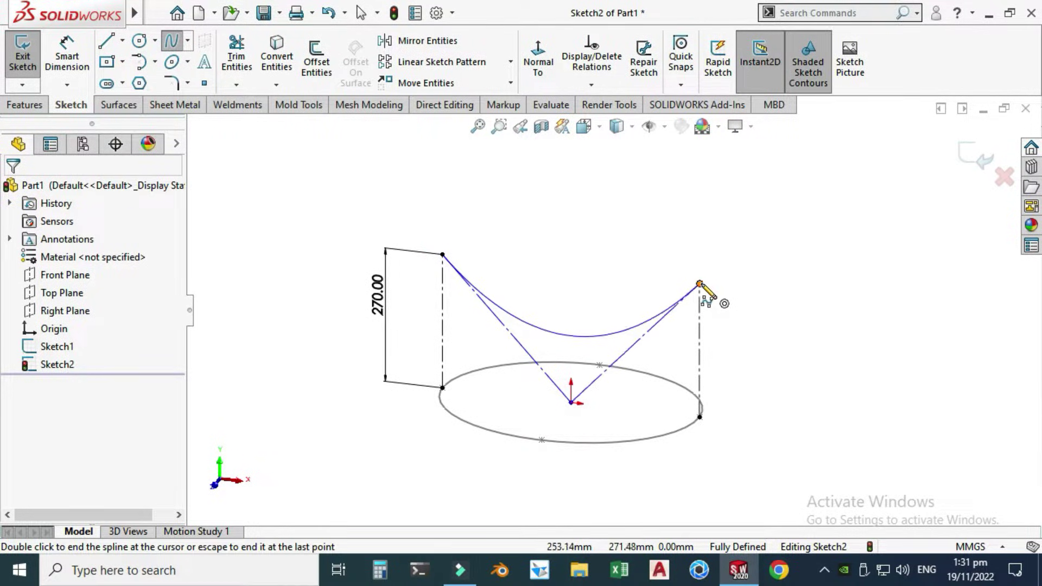
click(699, 283)
key(Escape)
key(Escape)
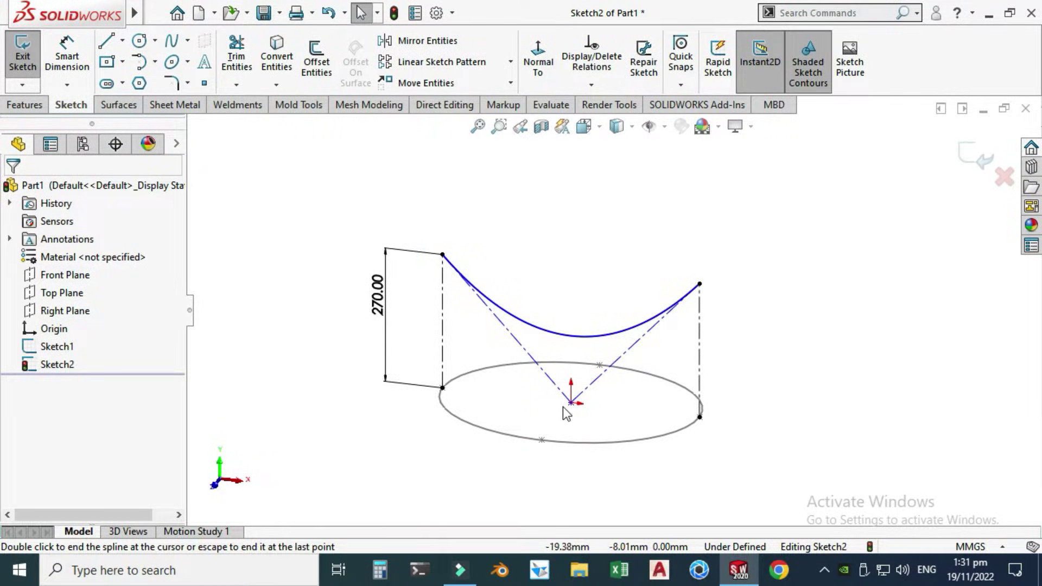
Step: Make the spline's middle control point coincident with the origin and exit Sketch2
drag(571, 404, 543, 353)
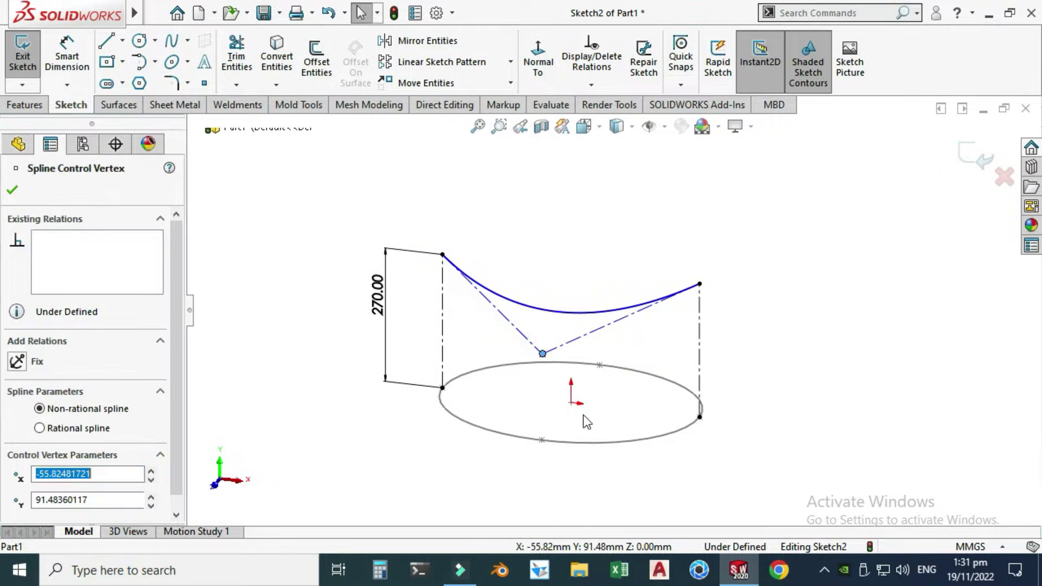
ctrl+click(571, 403)
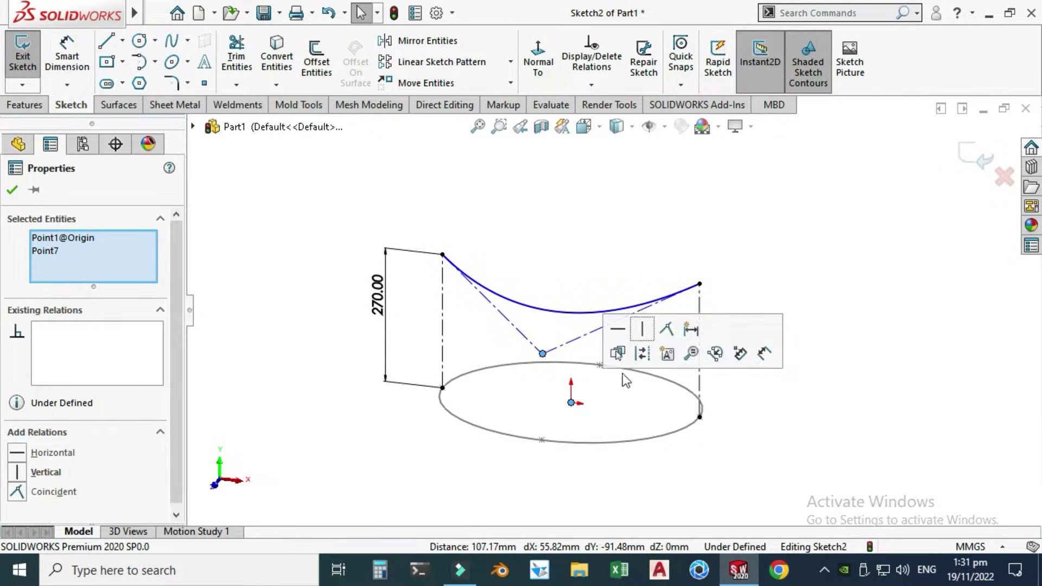
click(666, 328)
click(505, 245)
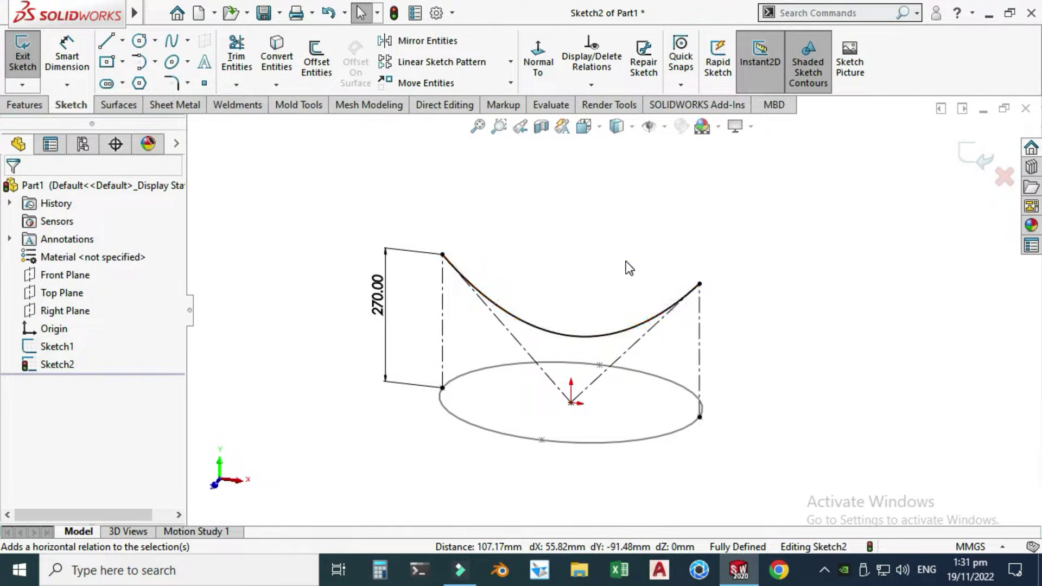
click(971, 166)
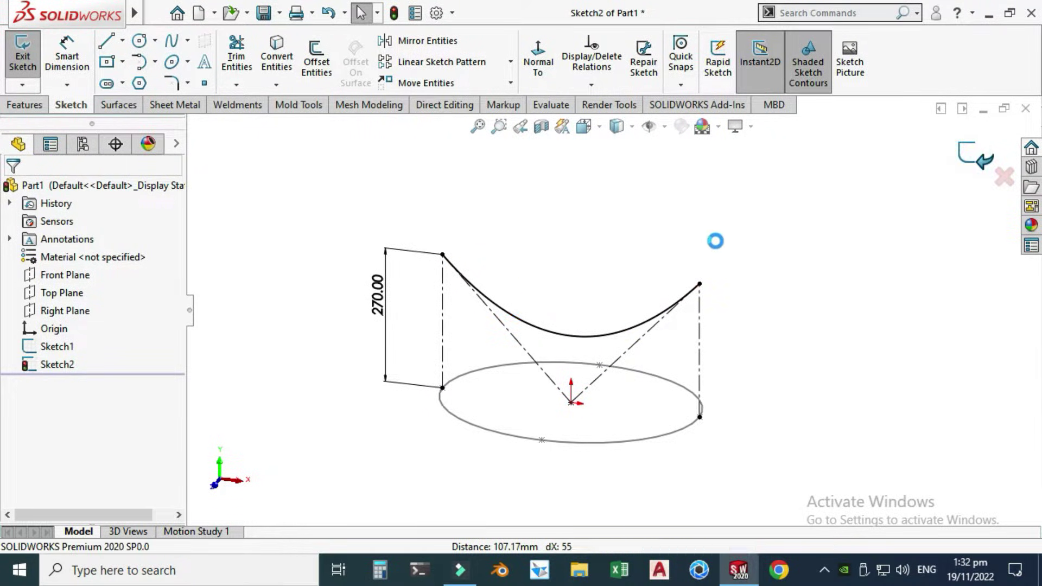
Step: Set up a sketch-on-sketch Project Curve using the spline Sketch2 and ellipse Sketch1
right_click(692, 227)
click(700, 292)
mouse_move(700, 291)
mouse_down()
mouse_move(679, 272)
mouse_move(679, 343)
mouse_move(651, 360)
mouse_up()
key(Escape)
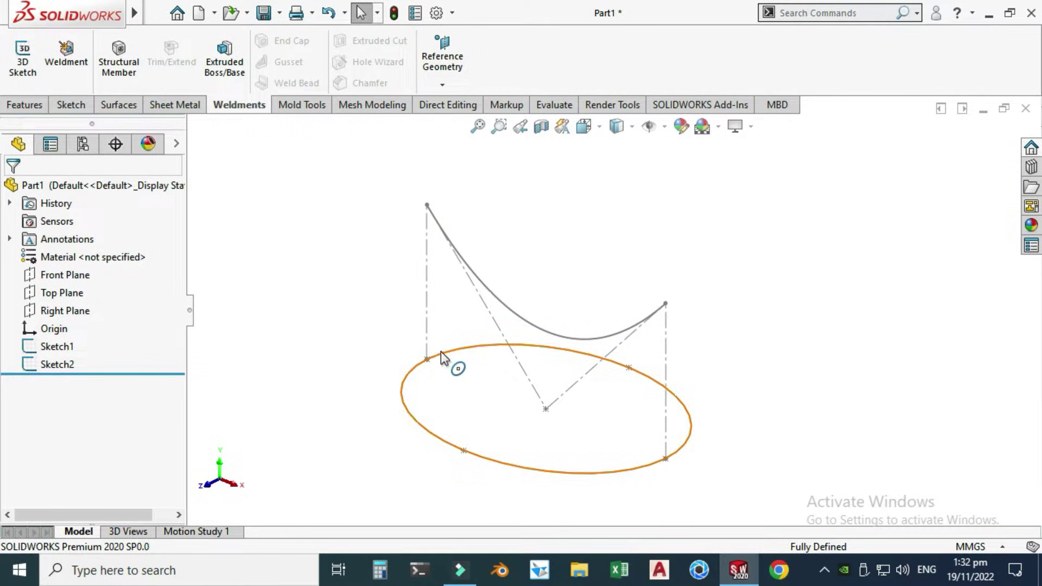
click(26, 105)
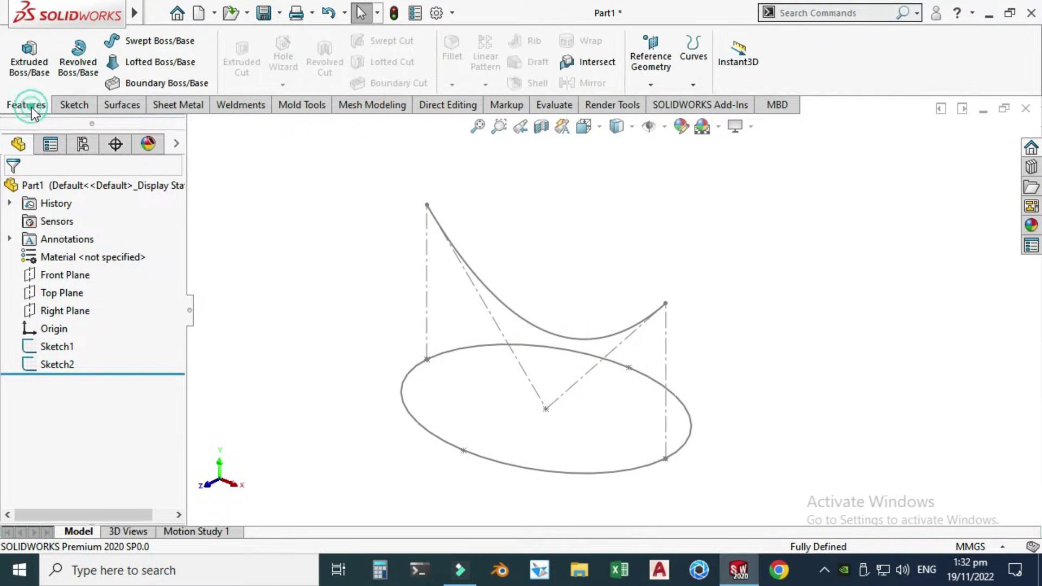
click(695, 69)
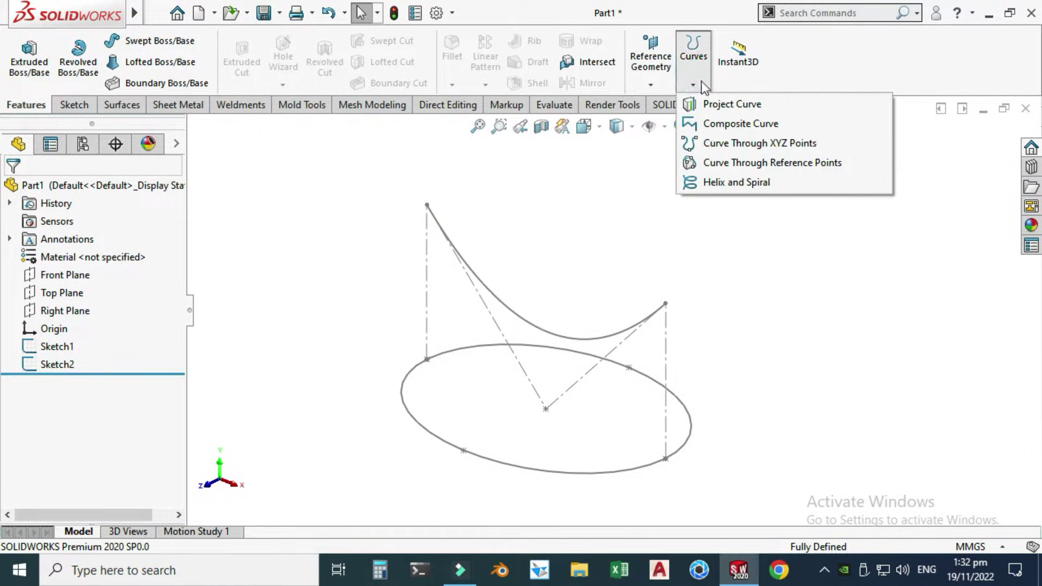
click(774, 105)
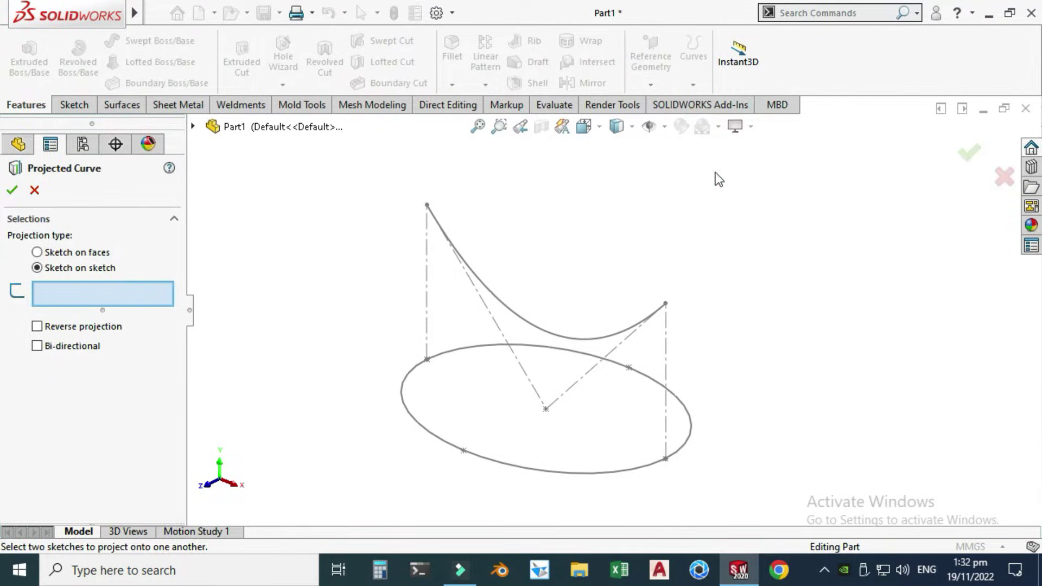
click(510, 313)
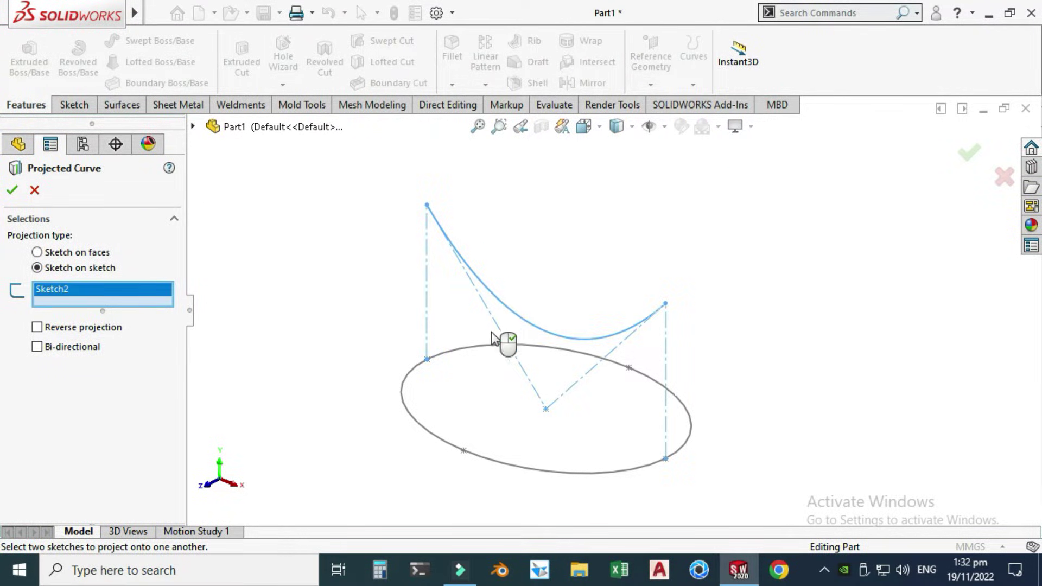
click(437, 437)
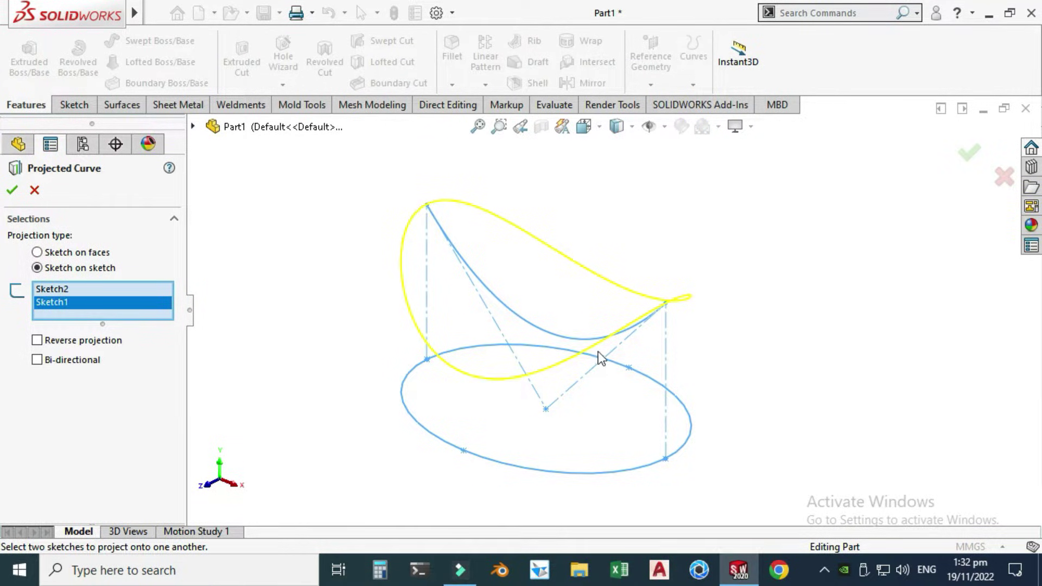
Step: Orbit to inspect the projected saddle-shaped loop and accept it as Curve1
mouse_move(450, 268)
middle_down()
mouse_move(616, 304)
mouse_move(469, 304)
mouse_move(515, 354)
mouse_move(526, 293)
mouse_move(604, 284)
mouse_move(614, 251)
mouse_move(489, 291)
mouse_move(463, 282)
middle_up()
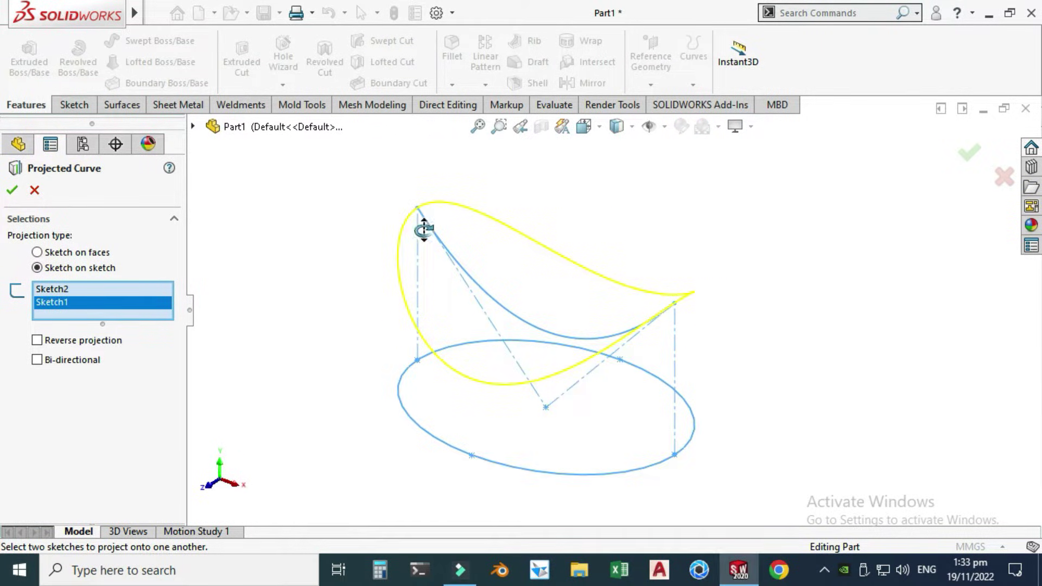
mouse_move(423, 230)
middle_down()
mouse_move(474, 365)
mouse_move(551, 363)
mouse_move(609, 298)
mouse_move(506, 355)
mouse_move(500, 372)
mouse_move(525, 358)
middle_up()
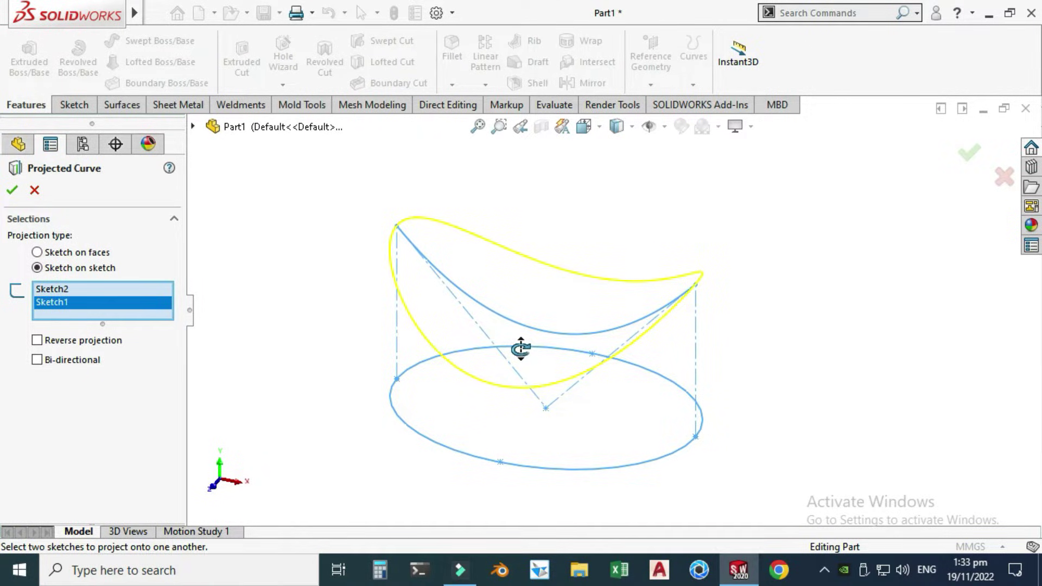
mouse_move(526, 318)
middle_down()
mouse_move(614, 296)
mouse_move(623, 237)
mouse_move(544, 251)
mouse_move(500, 288)
middle_up()
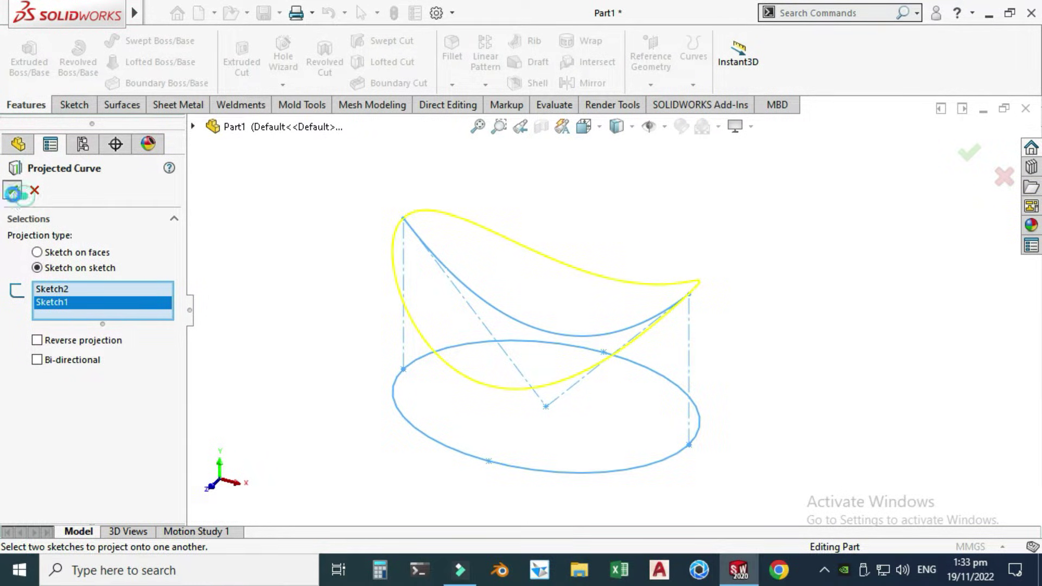
click(12, 189)
middle_drag(480, 225, 505, 185)
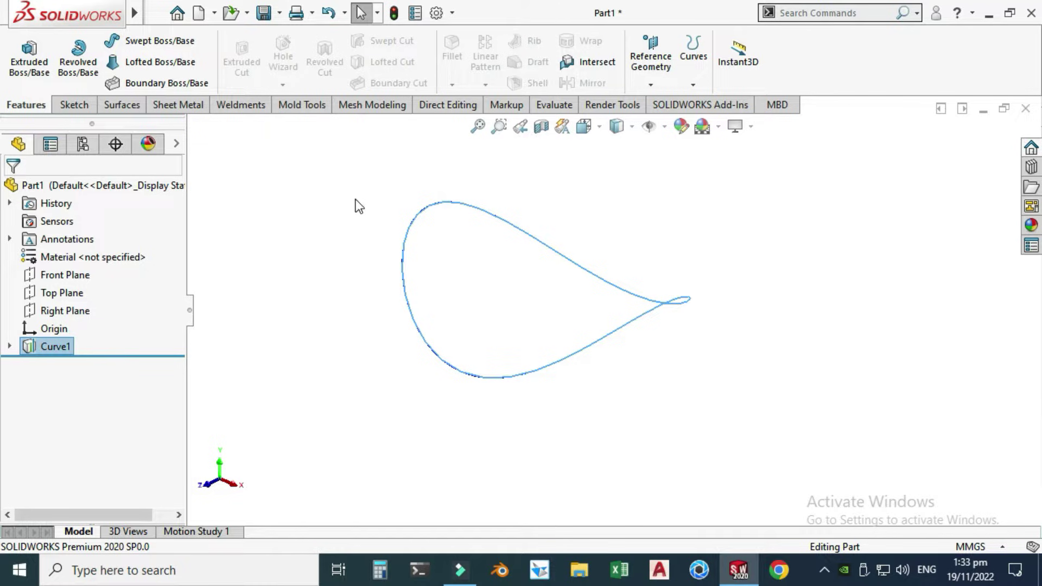
Step: Create Surface-Fill1 with Curve1 as the patch boundary and orbit to inspect it
click(123, 106)
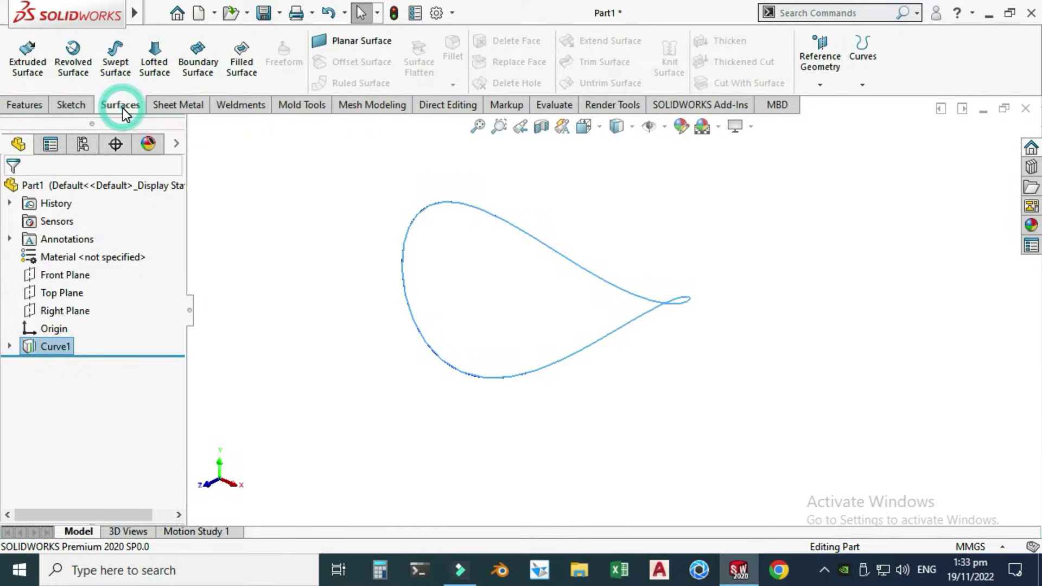
click(240, 68)
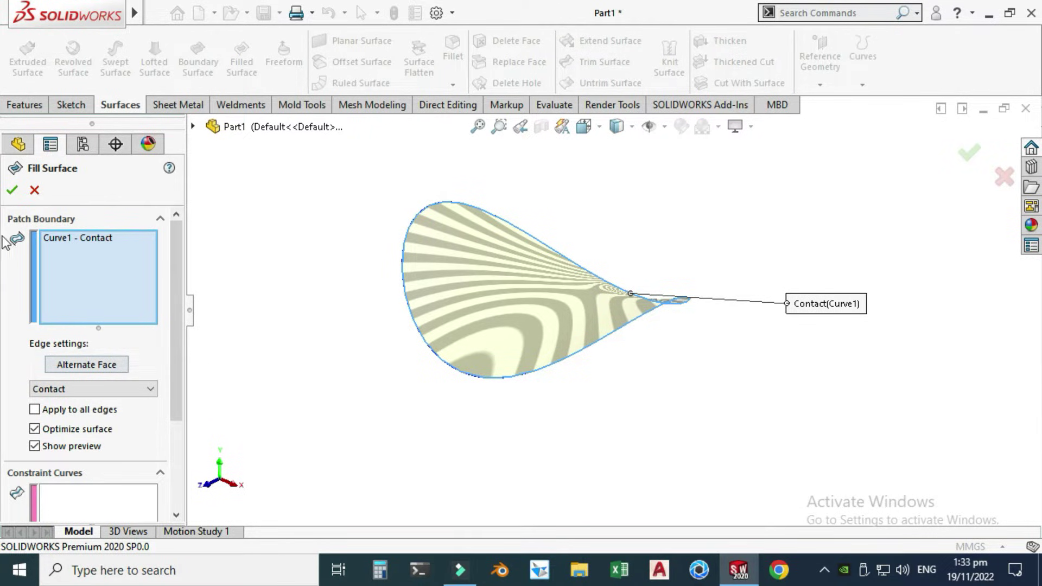
click(12, 189)
click(499, 182)
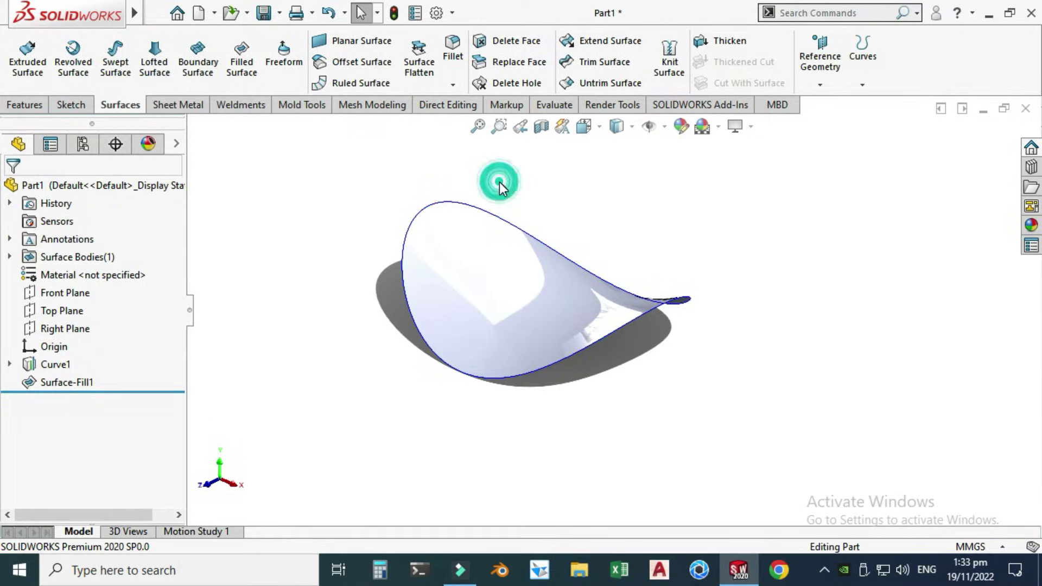
right_click(530, 181)
click(556, 251)
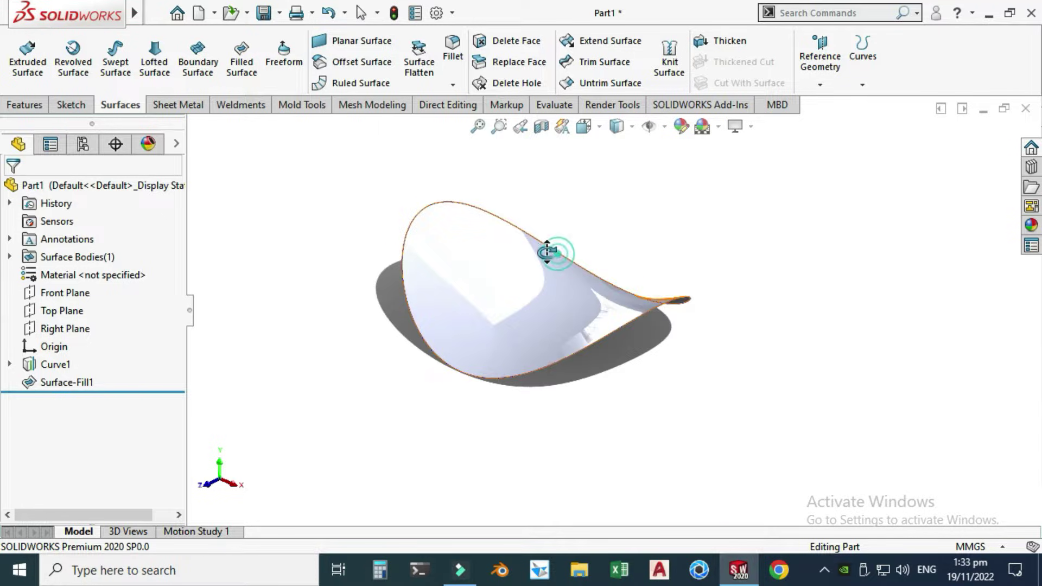
mouse_move(553, 251)
mouse_down()
mouse_move(594, 204)
mouse_move(540, 240)
mouse_move(549, 267)
mouse_move(625, 211)
mouse_move(575, 220)
mouse_move(591, 196)
mouse_up()
Step: Thicken Surface-Fill1 by 2 mm on both sides into a solid chip
key(Escape)
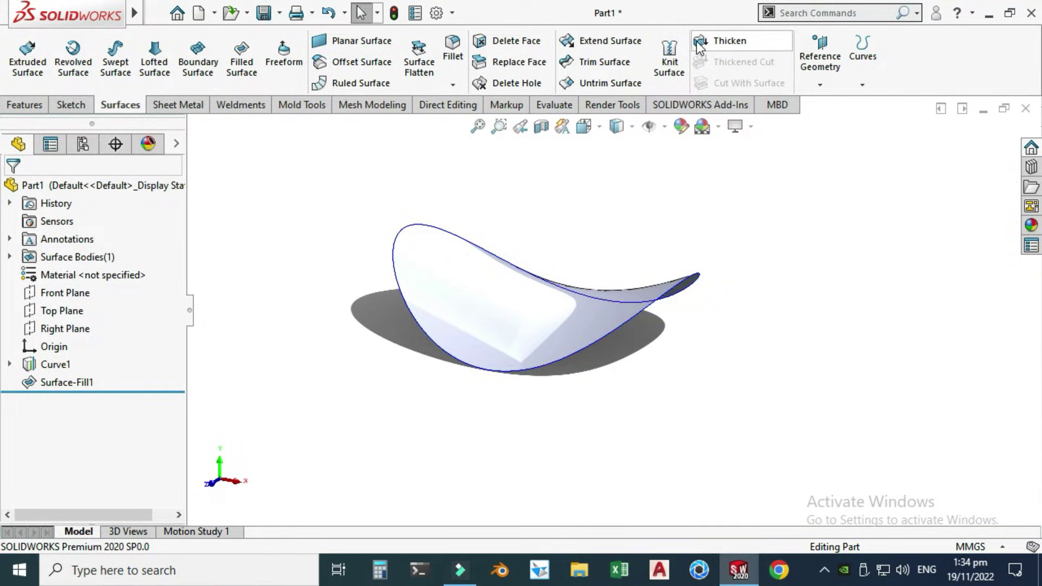
click(700, 42)
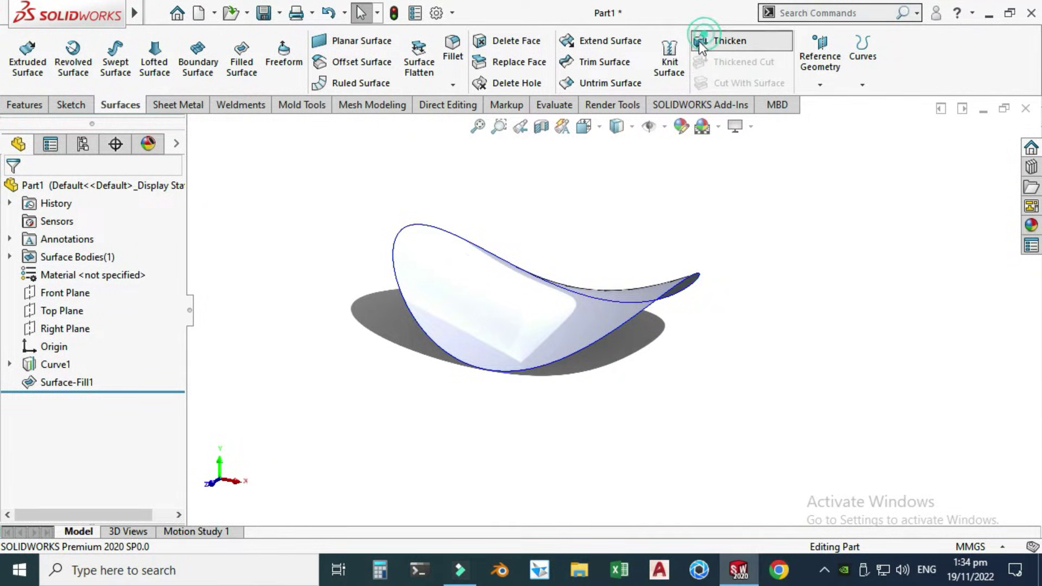
click(418, 269)
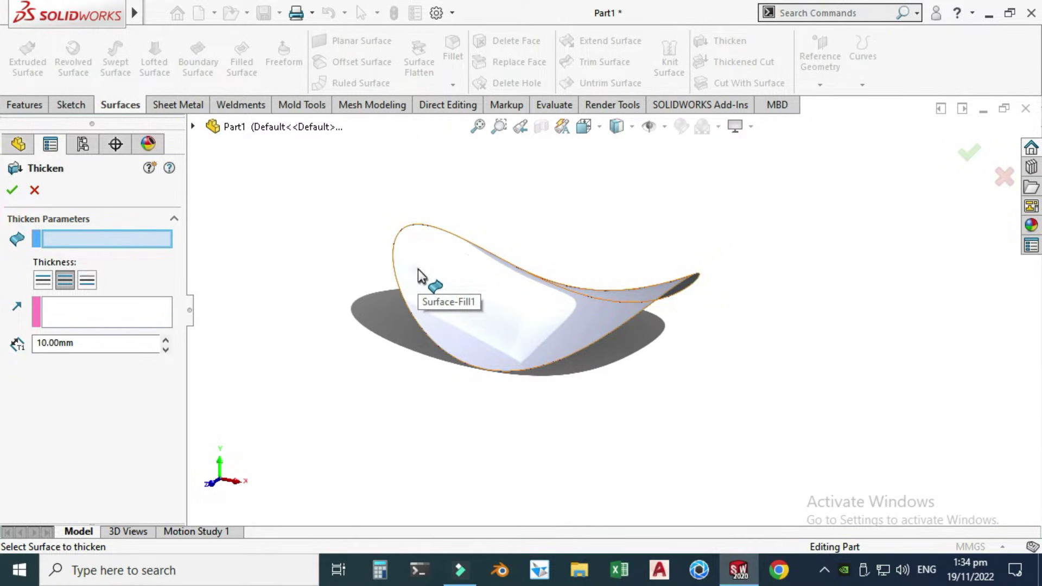
click(68, 280)
scroll(499, 260, down, 1)
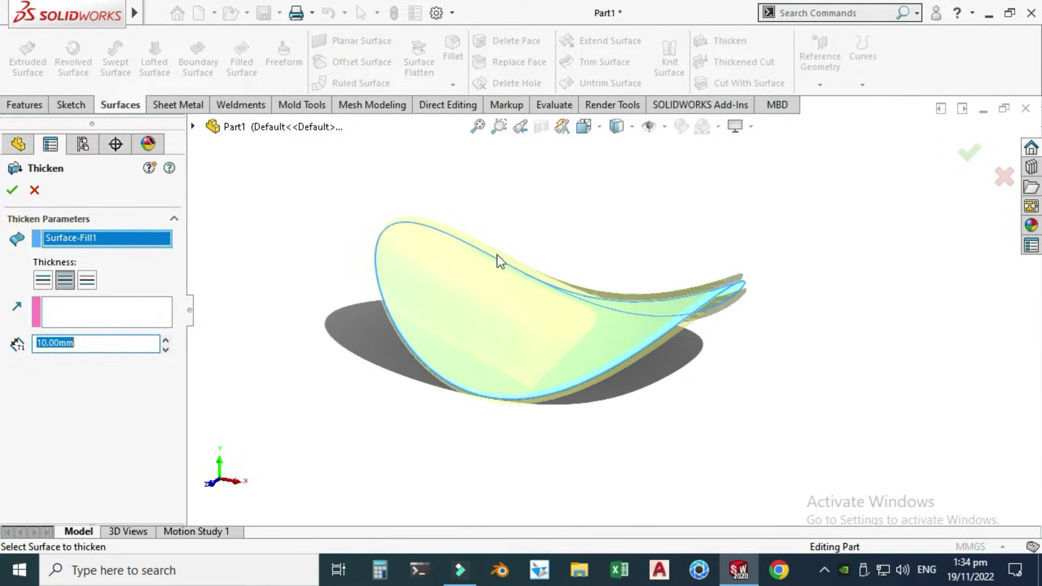
text(2)
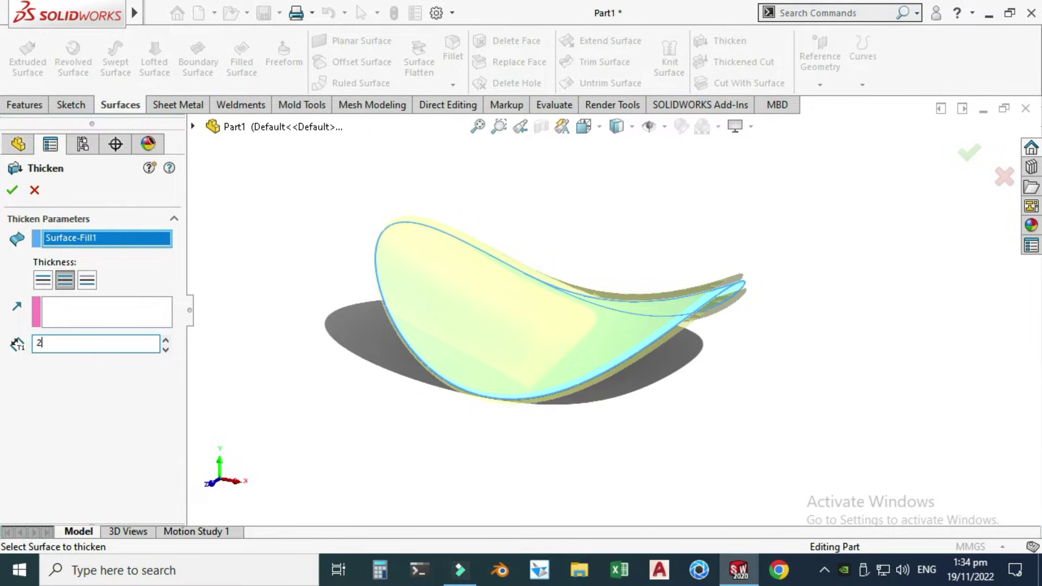
key(Return)
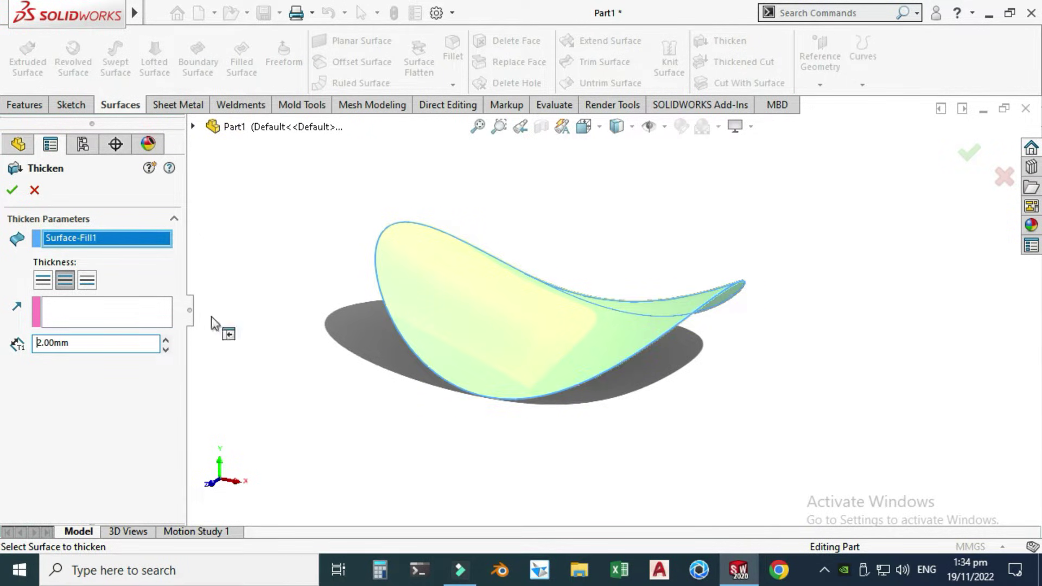
click(12, 189)
click(268, 252)
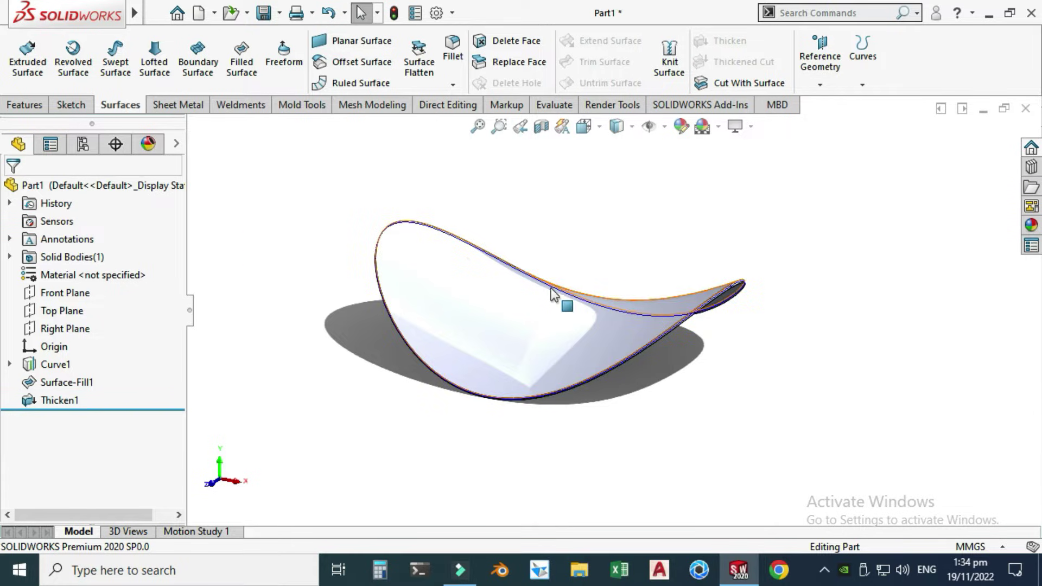
Step: Hide the Curve1 sketch and orbit the view to inspect the solid chip
scroll(596, 294, down, 3)
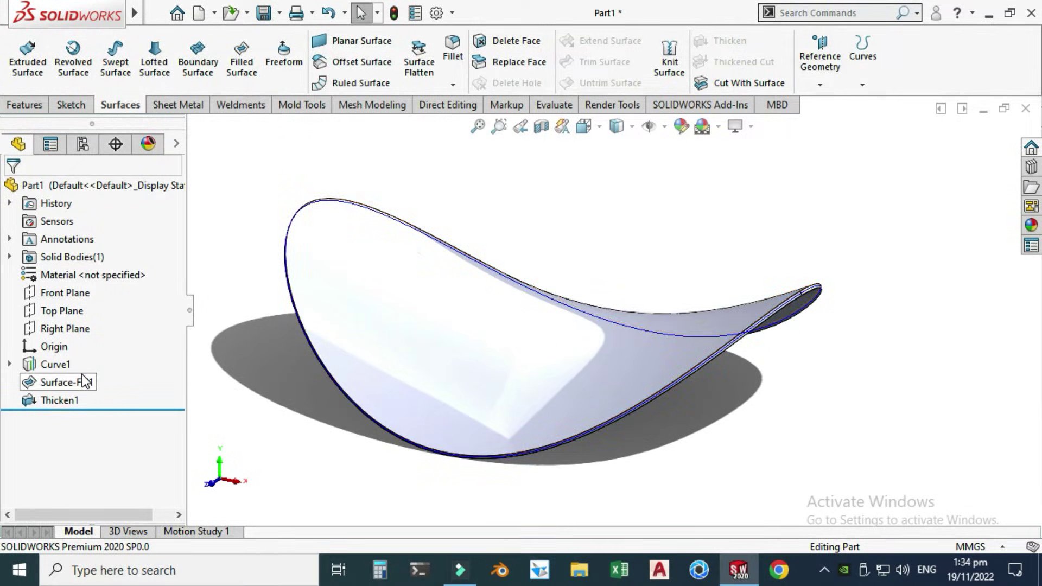
click(54, 364)
click(47, 343)
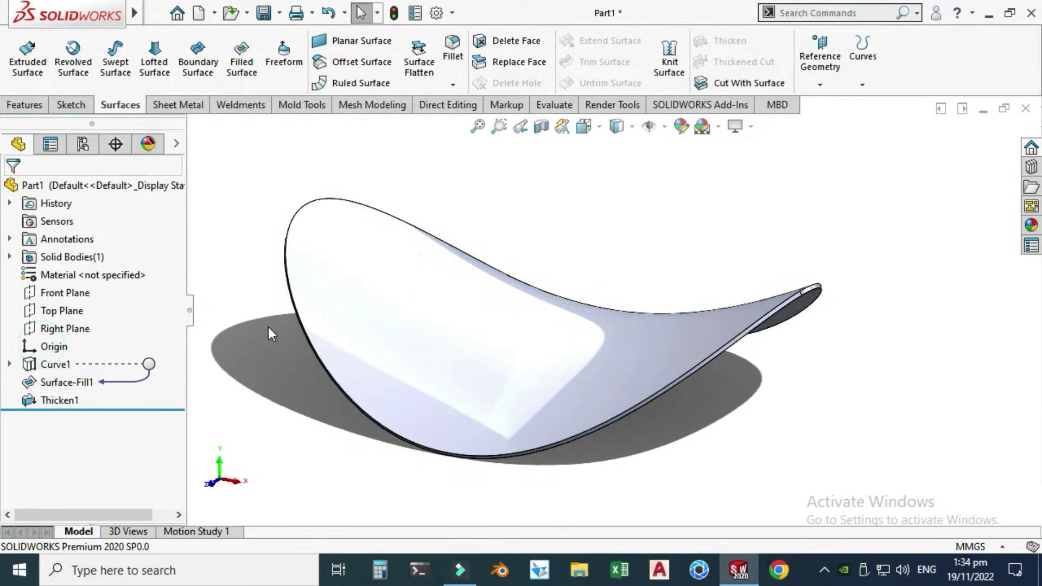
scroll(488, 233, up, 3)
right_click(525, 201)
click(571, 270)
drag(575, 271, 532, 282)
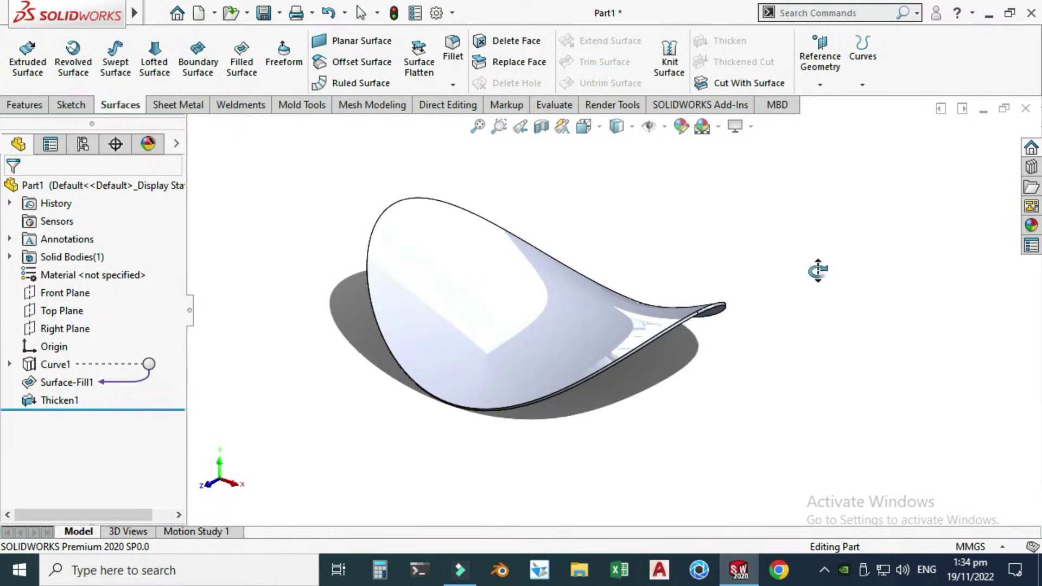
key(Escape)
Step: Apply the sponge appearance from Organic > Miscellaneous to the chip and inspect it
click(1030, 225)
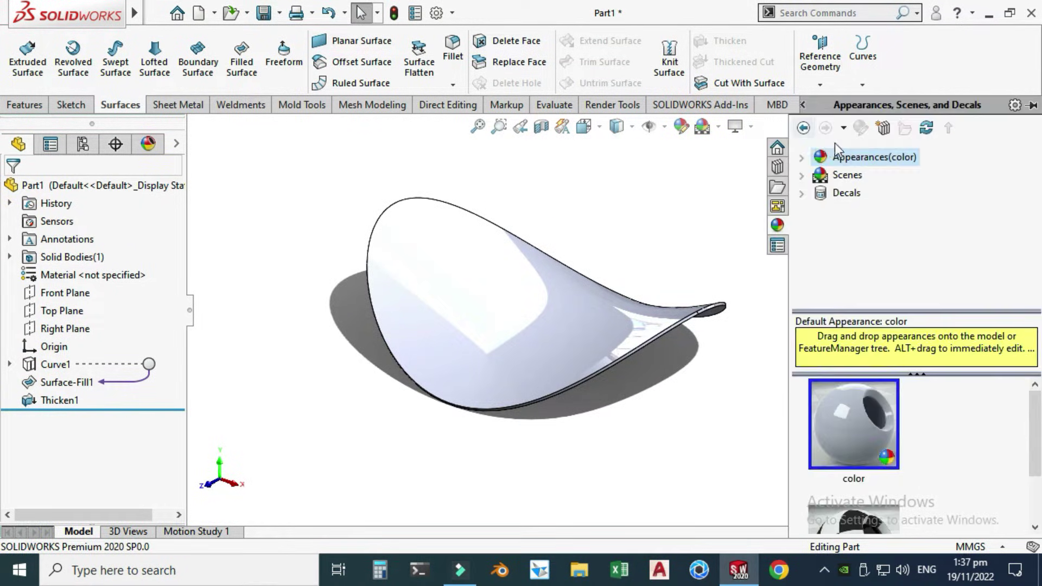
double_click(856, 157)
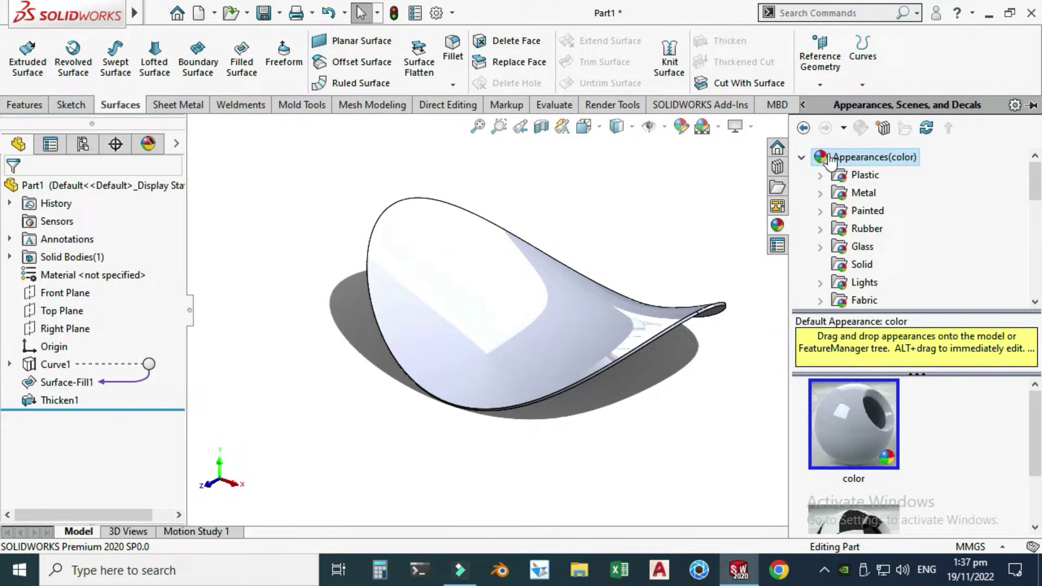
scroll(844, 185, down, 1)
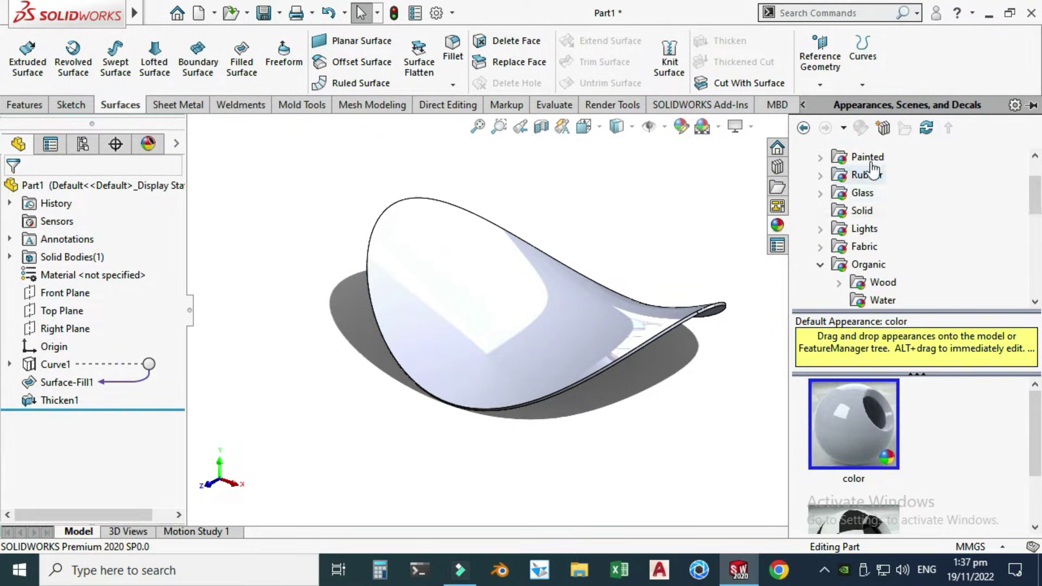
scroll(846, 185, down, 1)
click(869, 211)
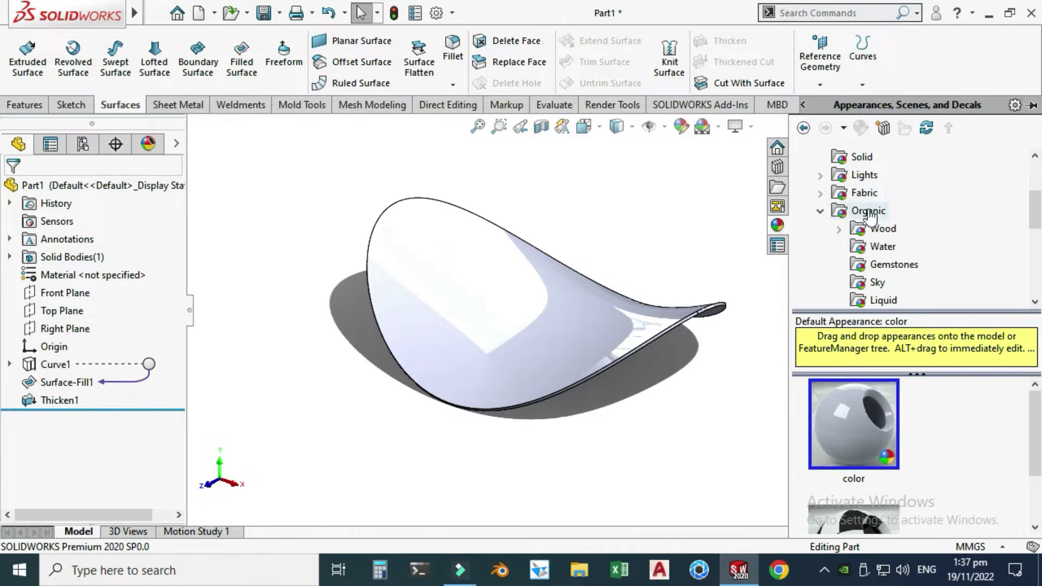
scroll(876, 228, down, 1)
click(890, 265)
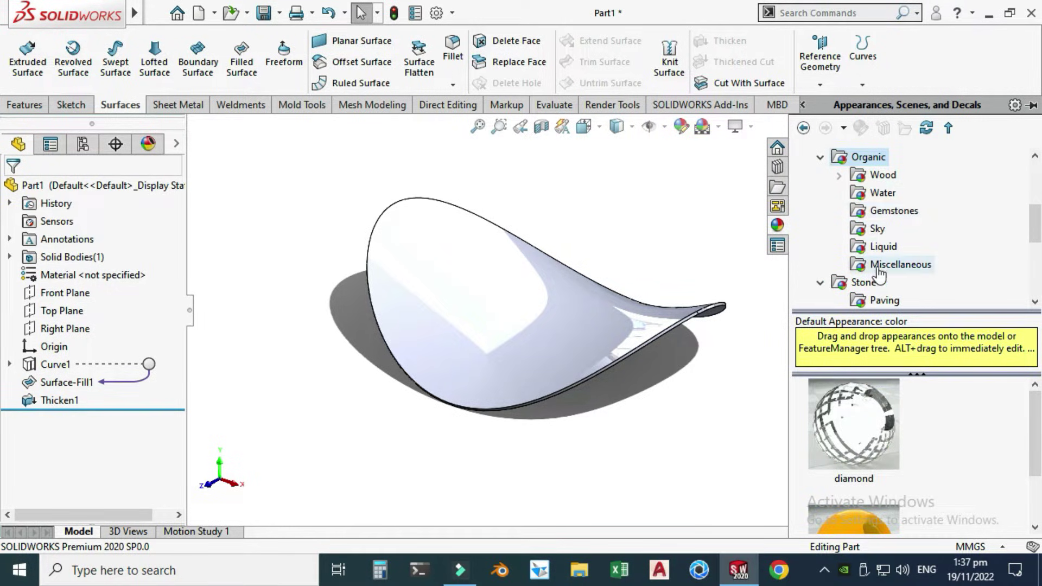
scroll(874, 401, down, 1)
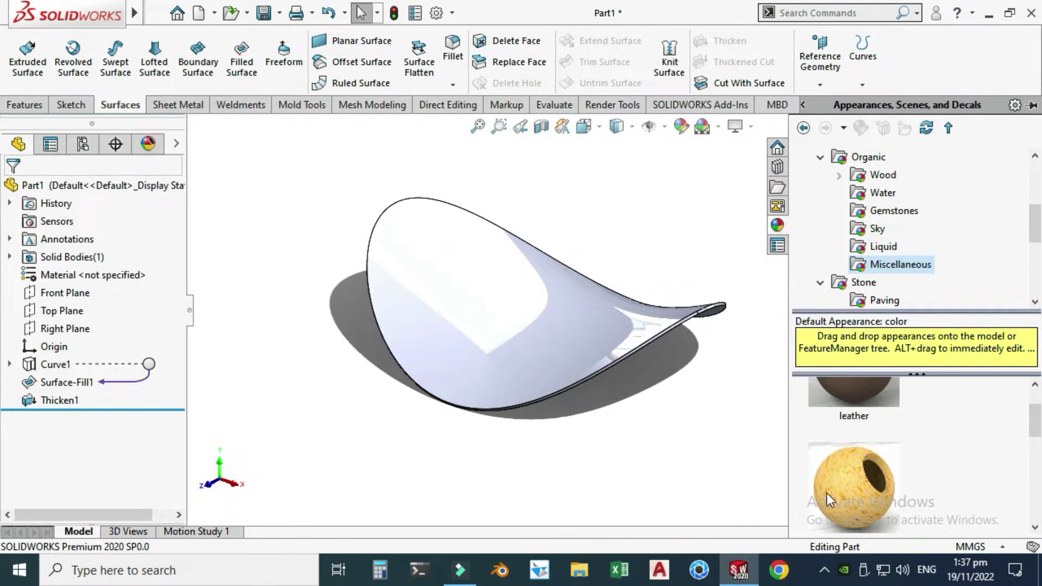
drag(852, 480, 574, 302)
right_click(581, 158)
click(612, 234)
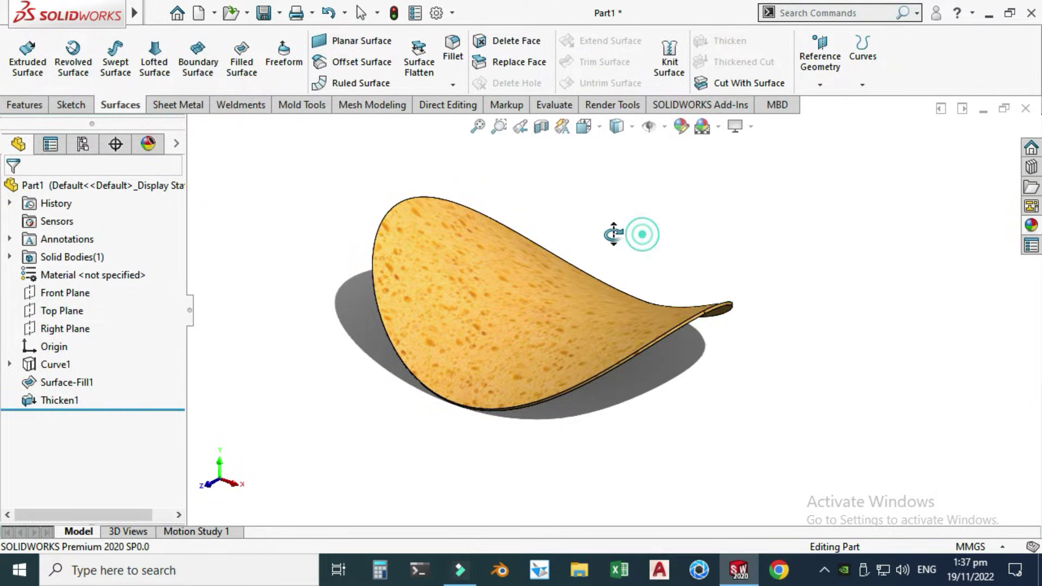
drag(612, 235, 602, 292)
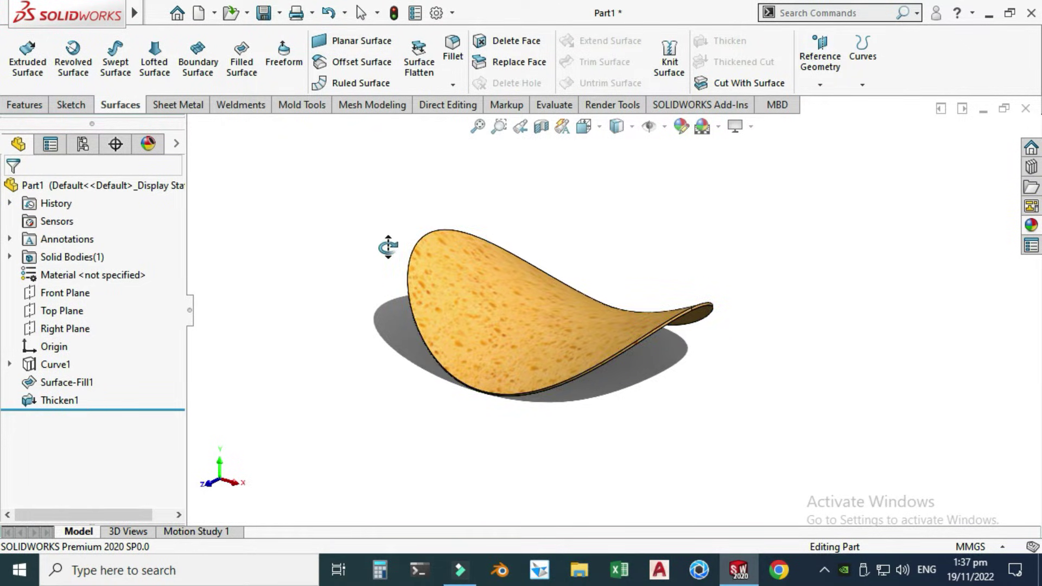
key(Escape)
Step: Start a Flex feature from Insert > Features
mouse_move(136, 14)
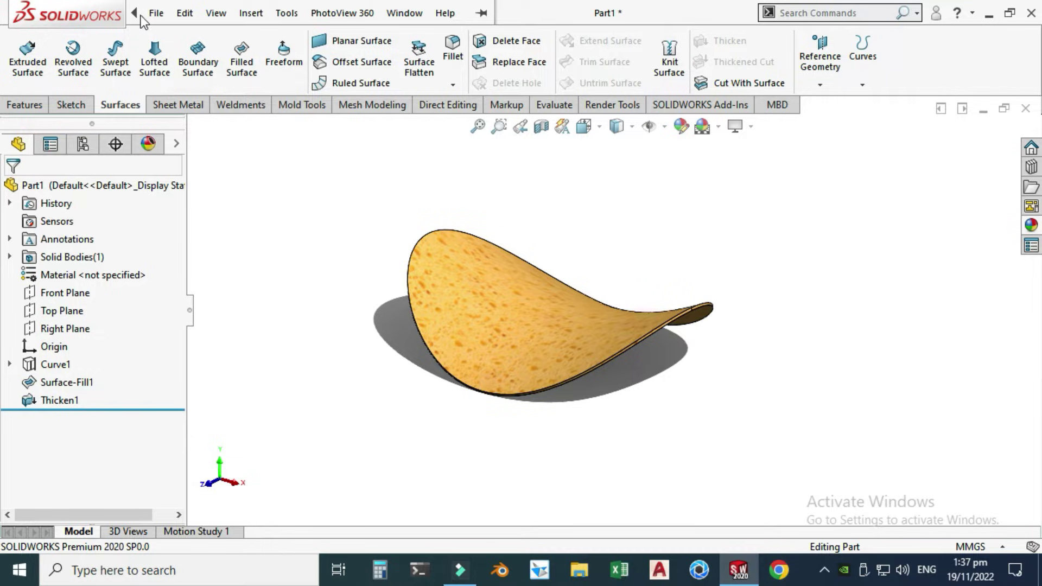
click(251, 13)
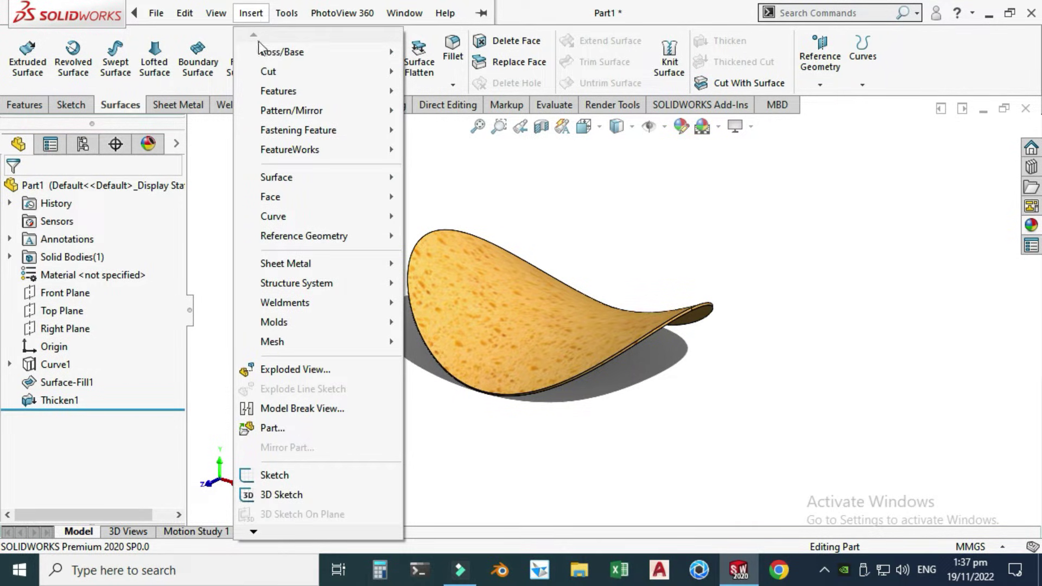
mouse_move(310, 91)
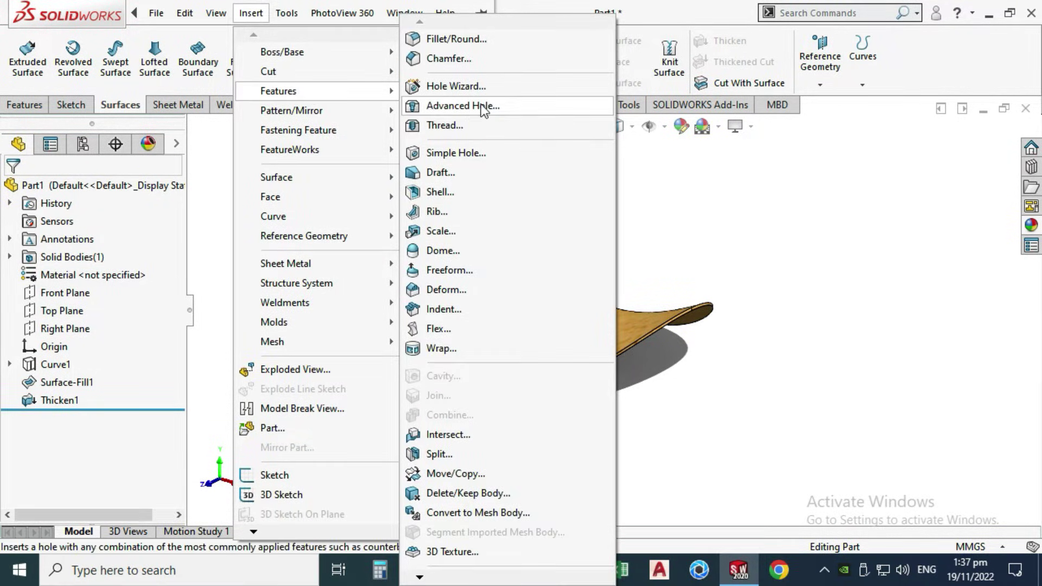
click(437, 329)
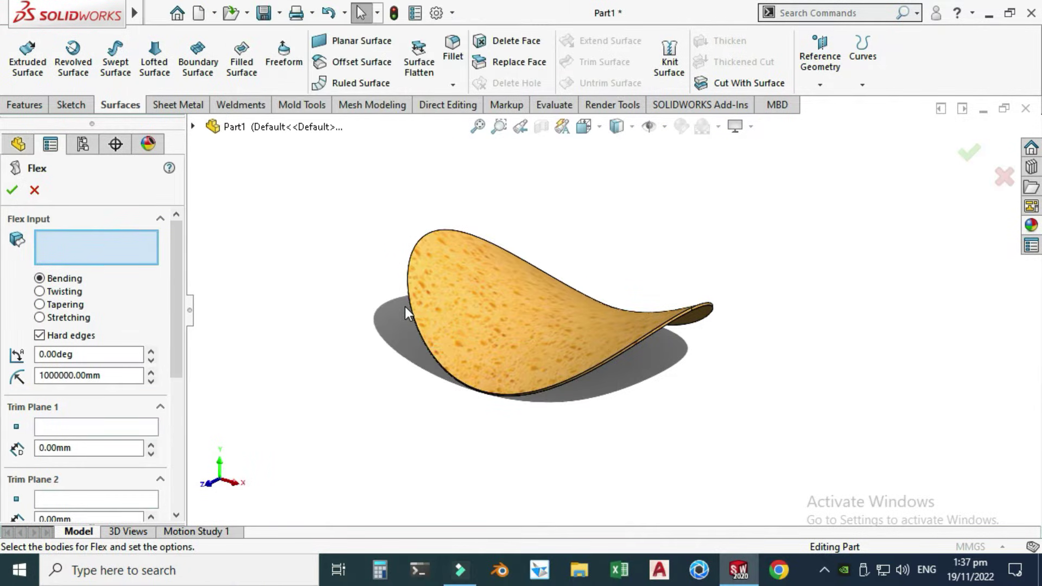
Step: Flex the Thicken1 body with 30° angle and 700 mm radius, then switch to Twisting
click(505, 298)
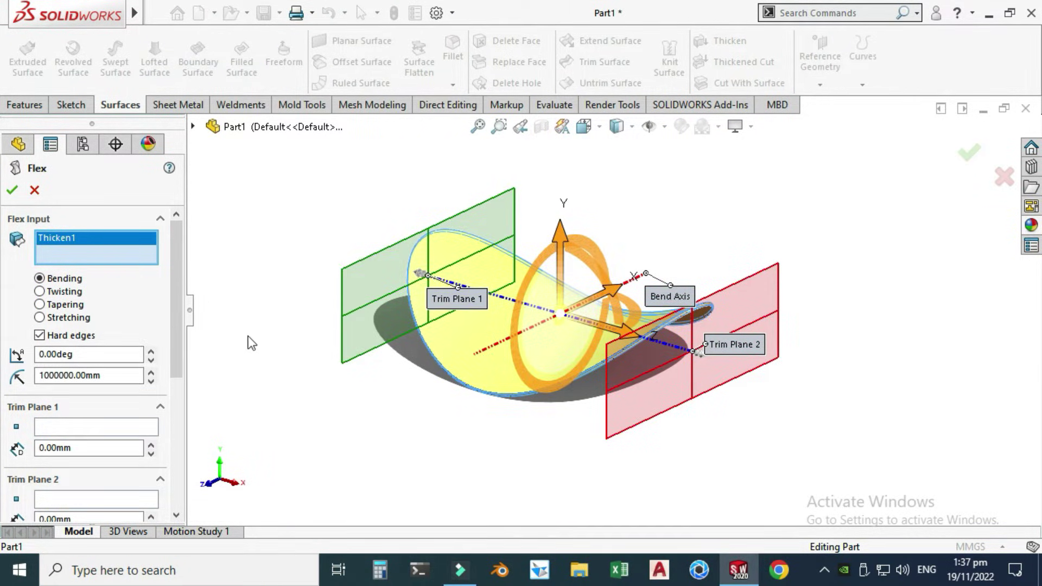
click(102, 355)
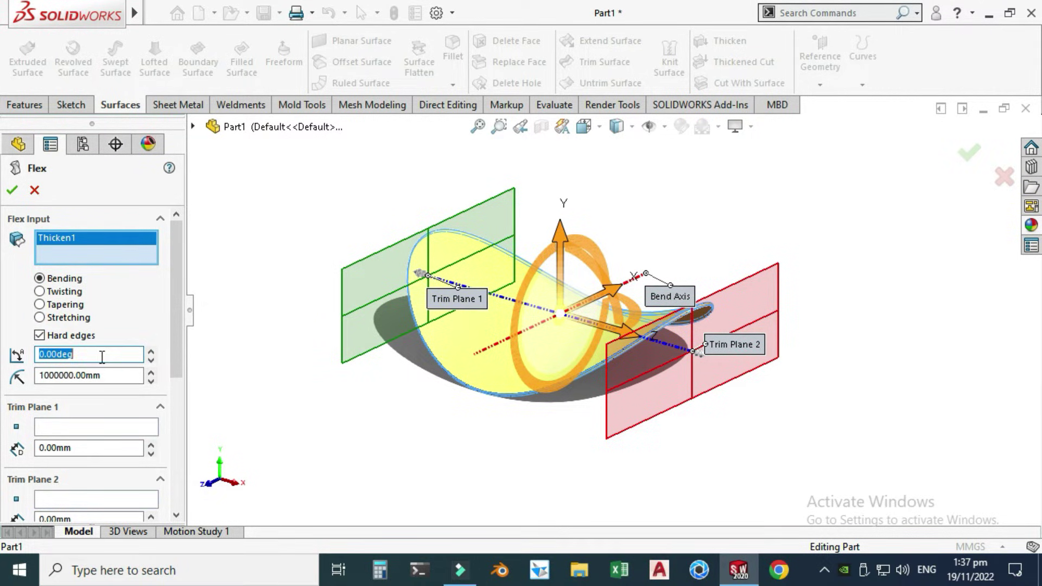
text(30)
key(Return)
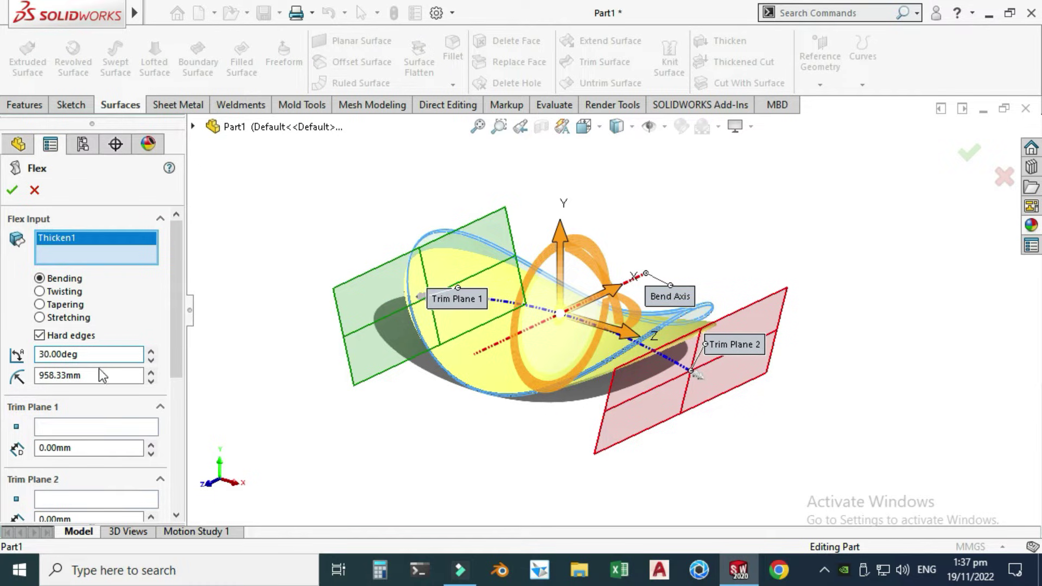
click(102, 375)
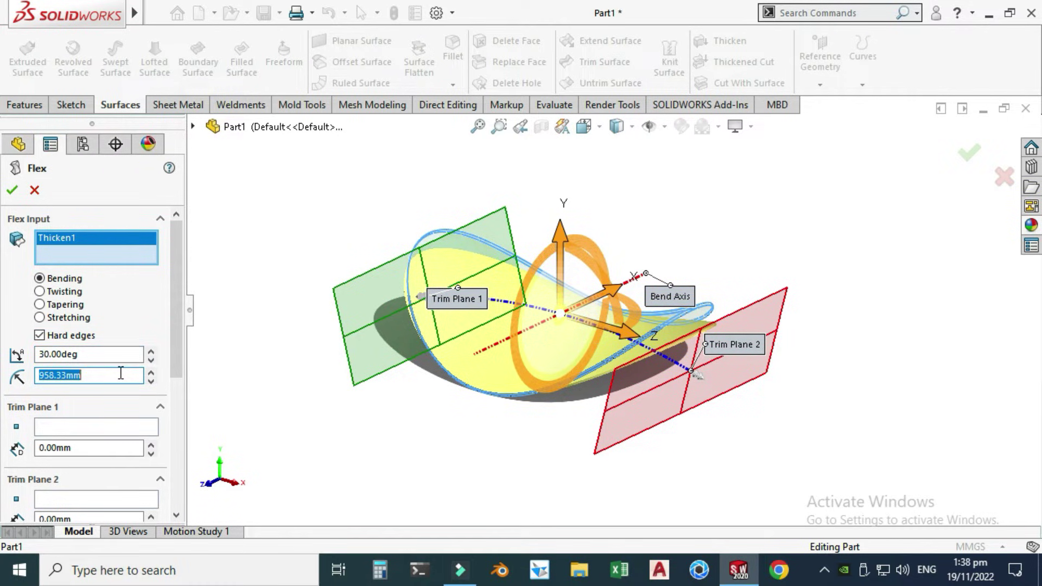
text(700)
key(Return)
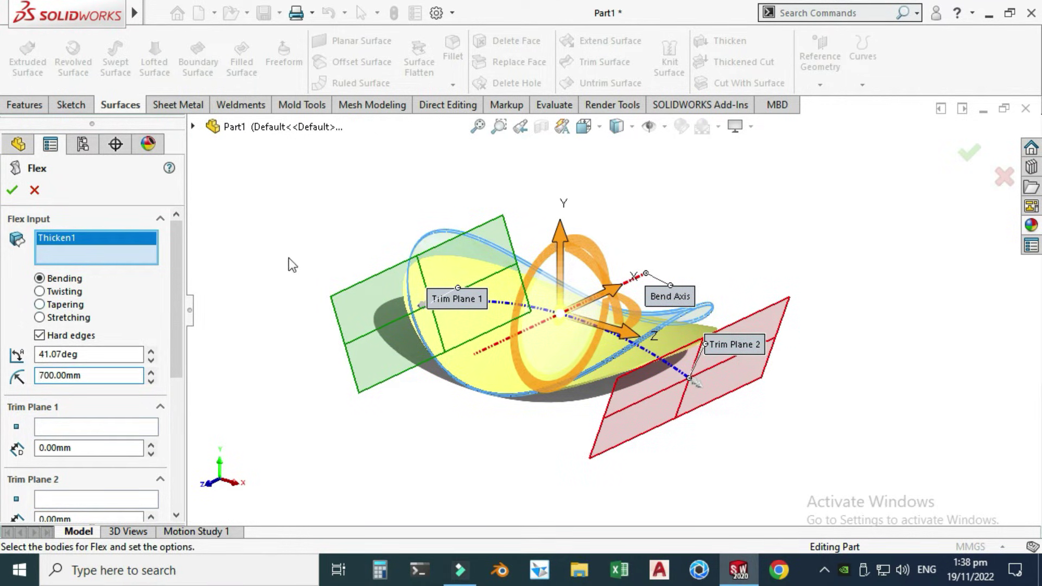
click(39, 292)
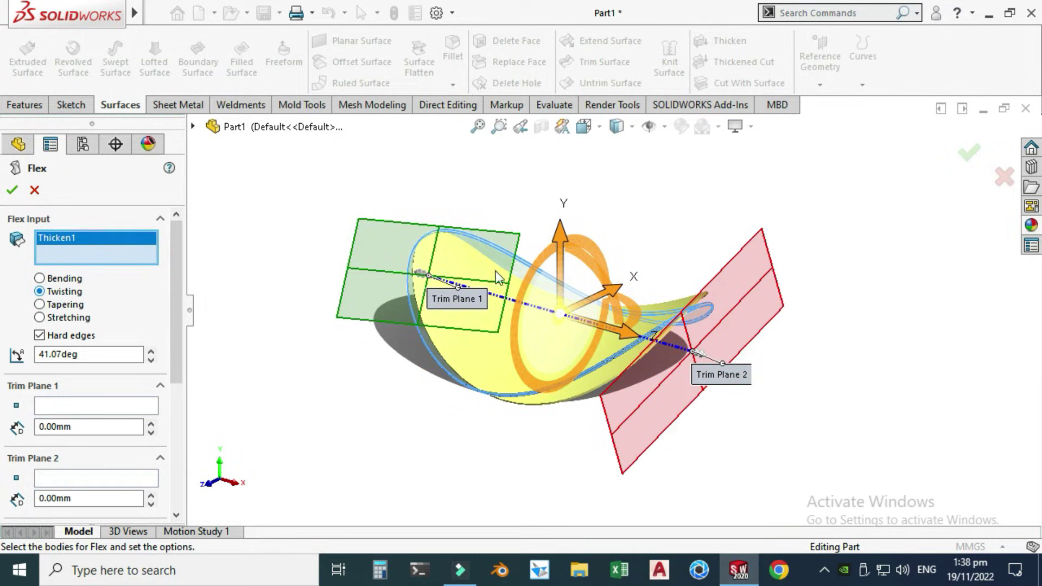